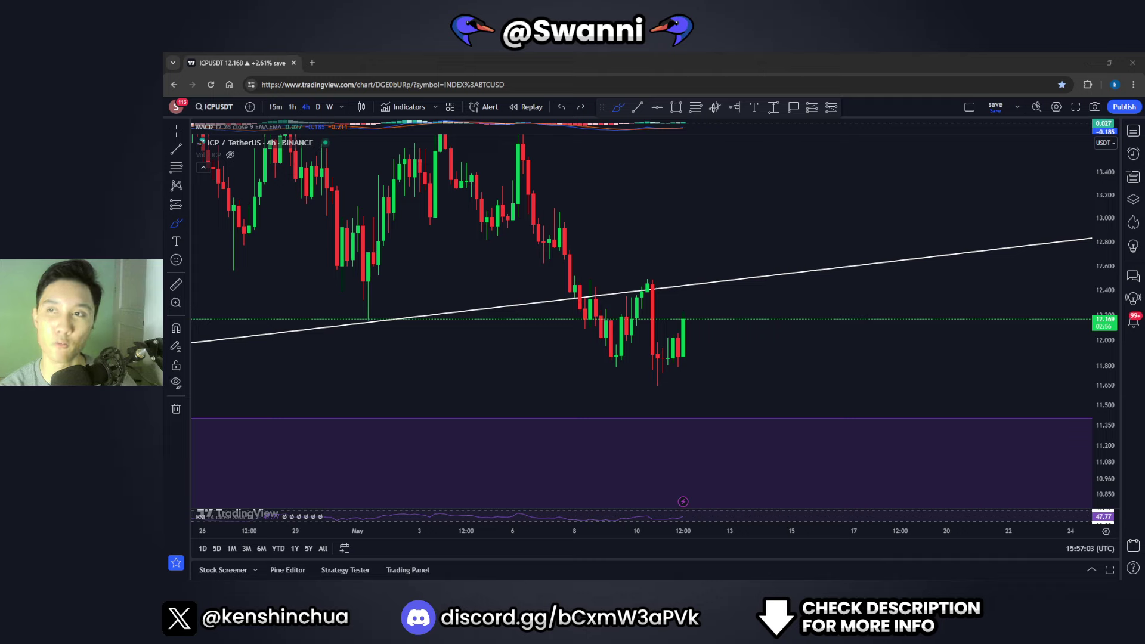
Brush strokes along the upper edge of the lower purple zone, undo them and return to the cross cursor.
key(alt+Tab)
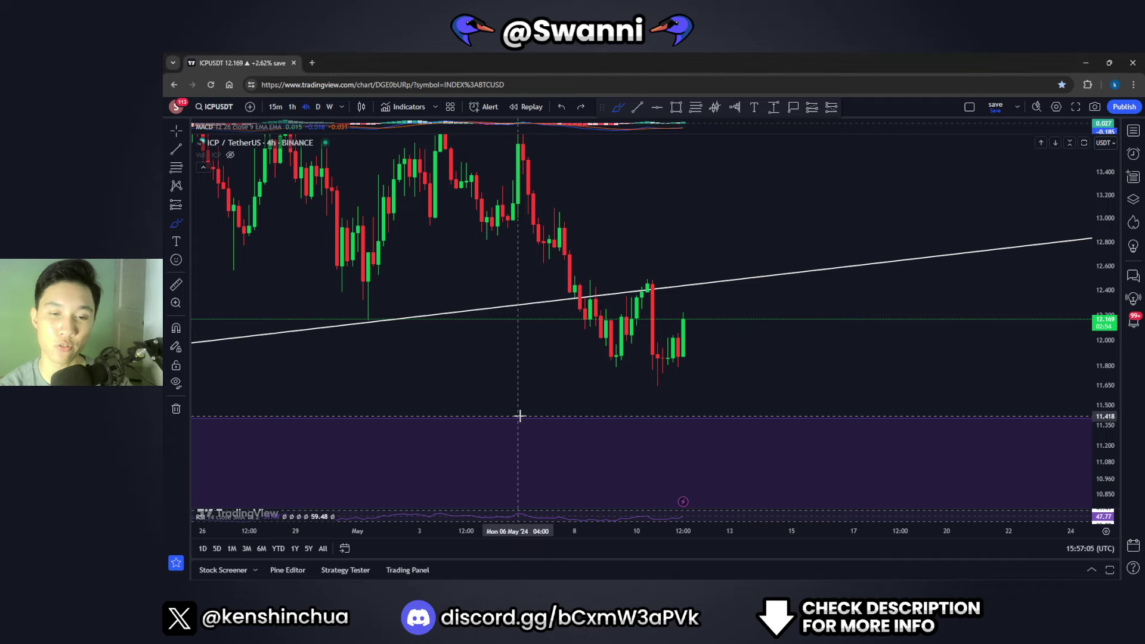
drag(500, 420, 917, 424)
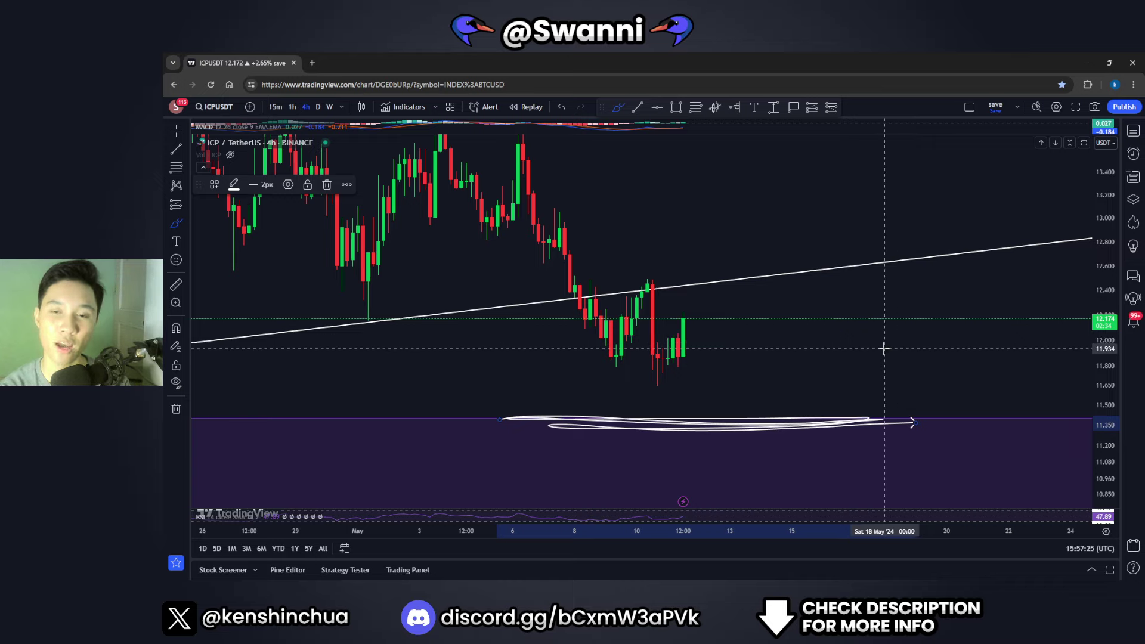
key(ctrl)
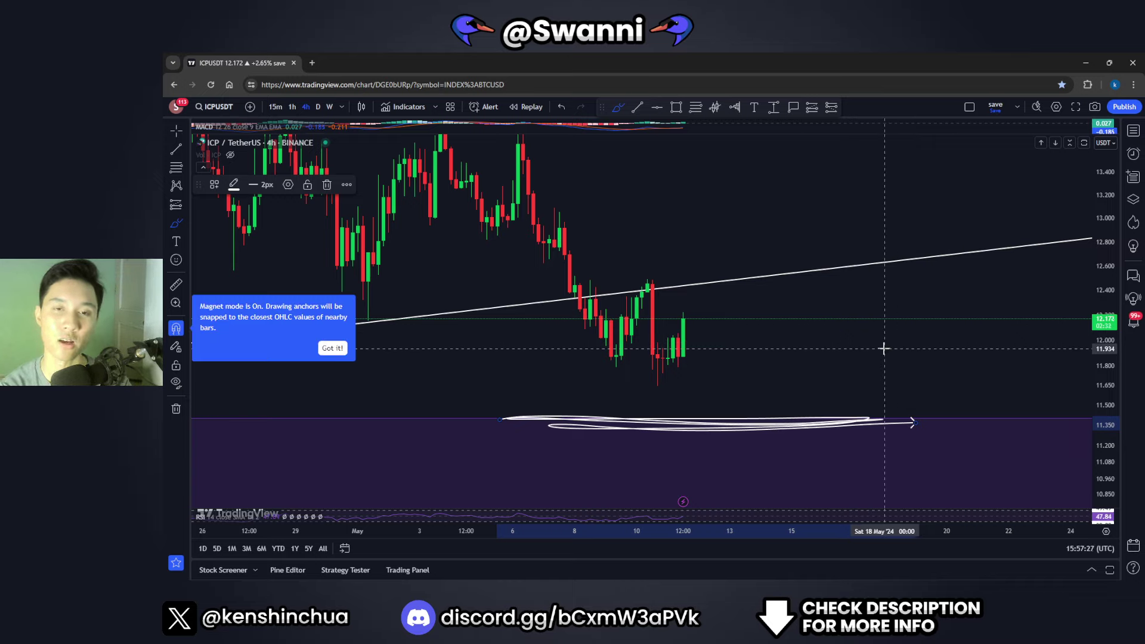
key(ctrl+z)
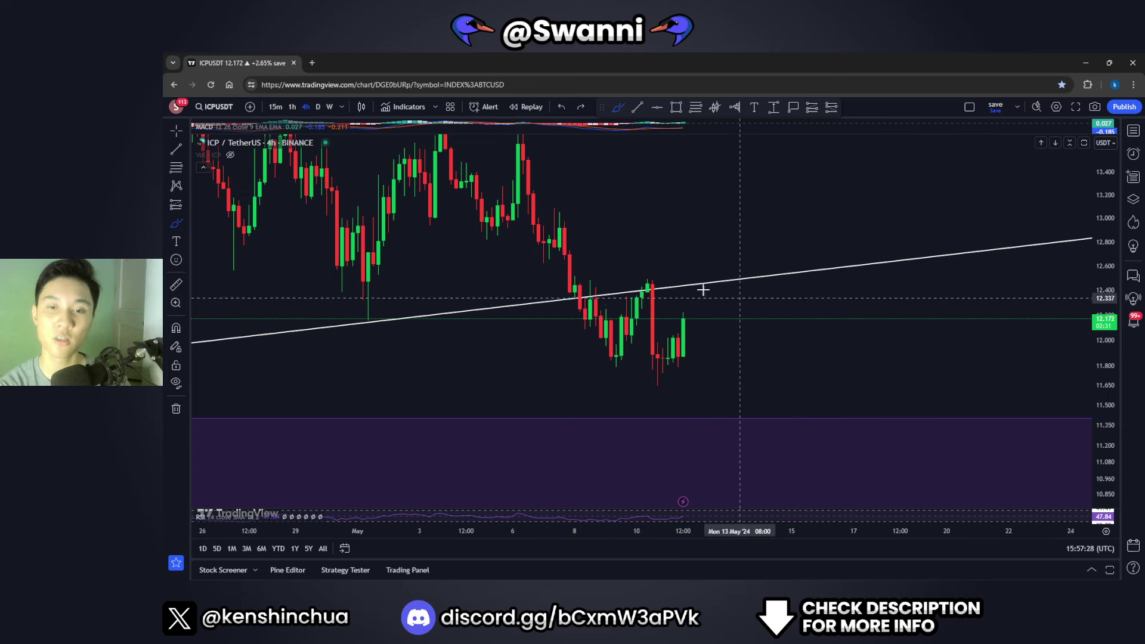
click(178, 132)
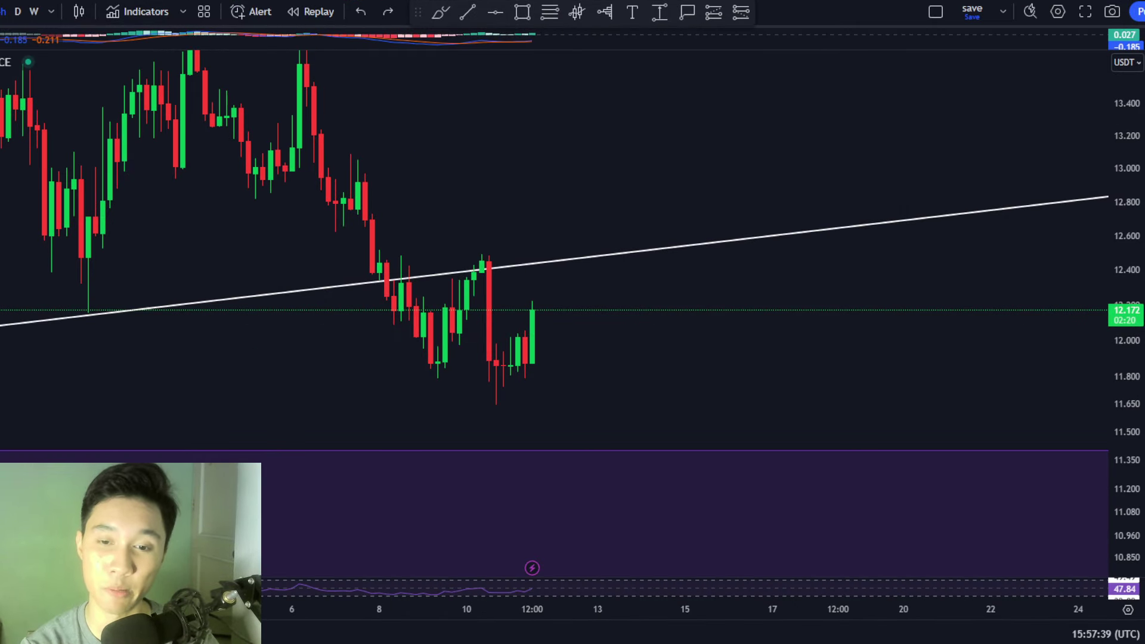
Circle the candles retesting the white trendline around 10 May with the brush and undo the stroke.
scroll(744, 380, up, 2)
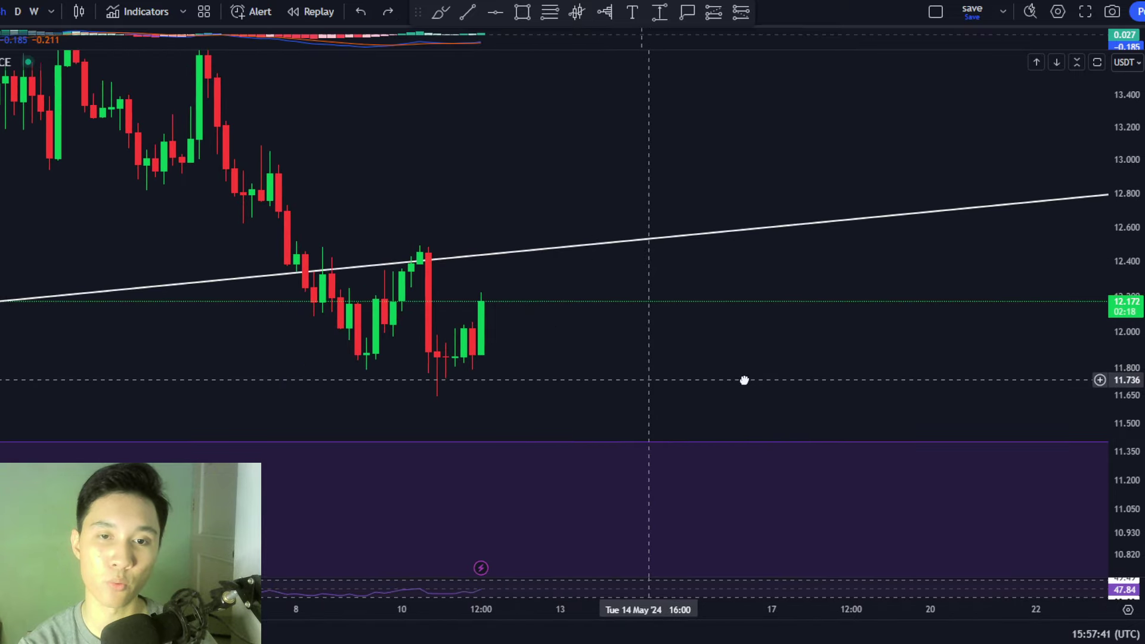
drag(744, 380, 815, 375)
click(440, 12)
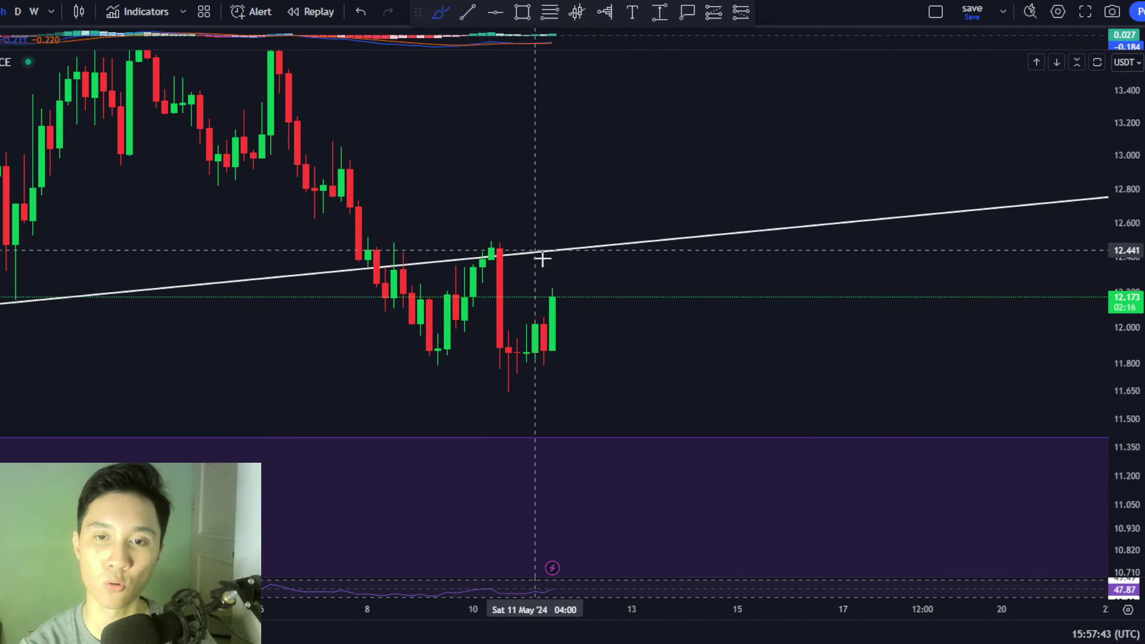
mouse_move(510, 243)
mouse_down()
mouse_move(526, 345)
mouse_move(478, 266)
mouse_move(506, 247)
mouse_up()
key(ctrl+z)
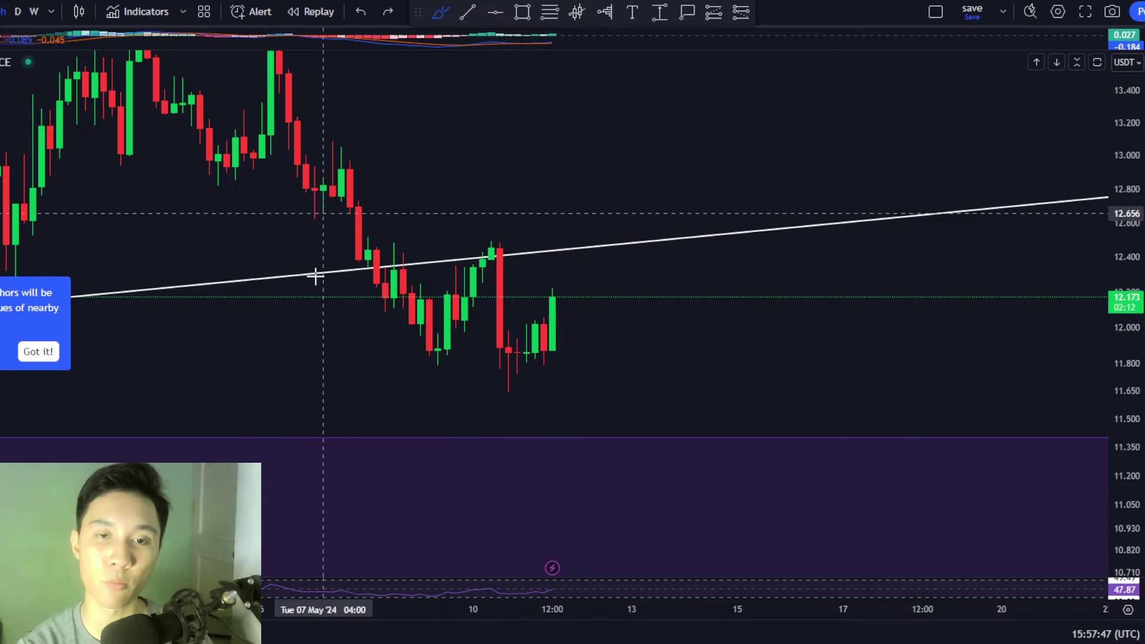
Mark the white trendline and the breakdown and retest candles around 8–10 May with brush strokes, and undo the marks.
mouse_move(160, 294)
mouse_down()
mouse_move(321, 268)
mouse_move(255, 296)
mouse_move(113, 302)
mouse_move(751, 229)
mouse_move(209, 318)
mouse_up()
key(ctrl+z)
mouse_move(368, 249)
mouse_down()
mouse_move(340, 287)
mouse_move(364, 254)
mouse_up()
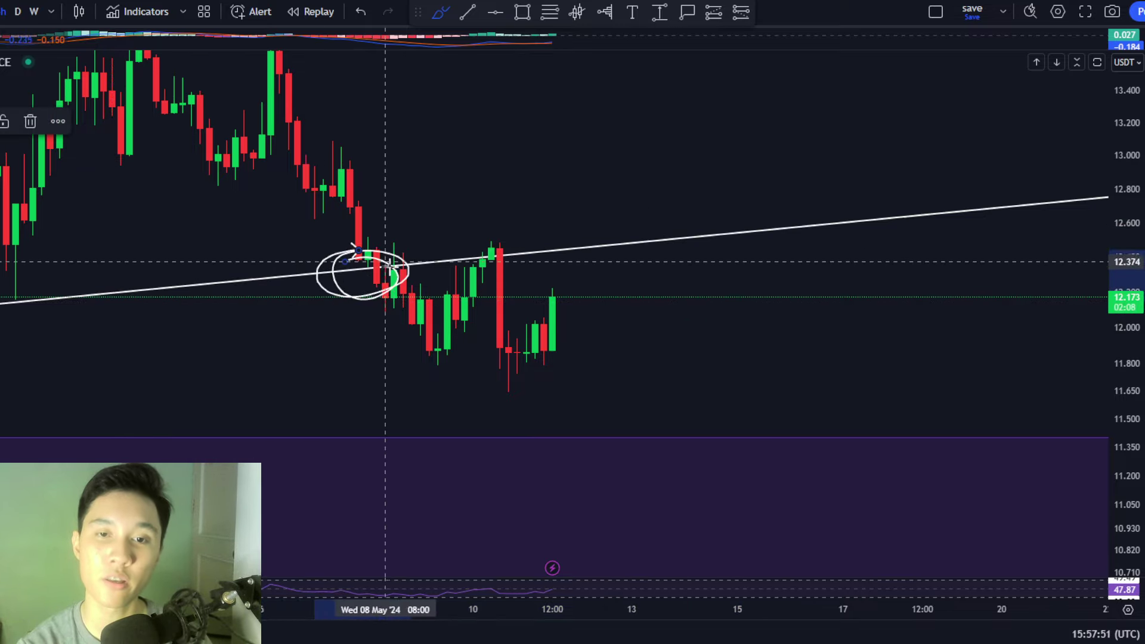
drag(477, 237, 503, 236)
key(ctrl+z)
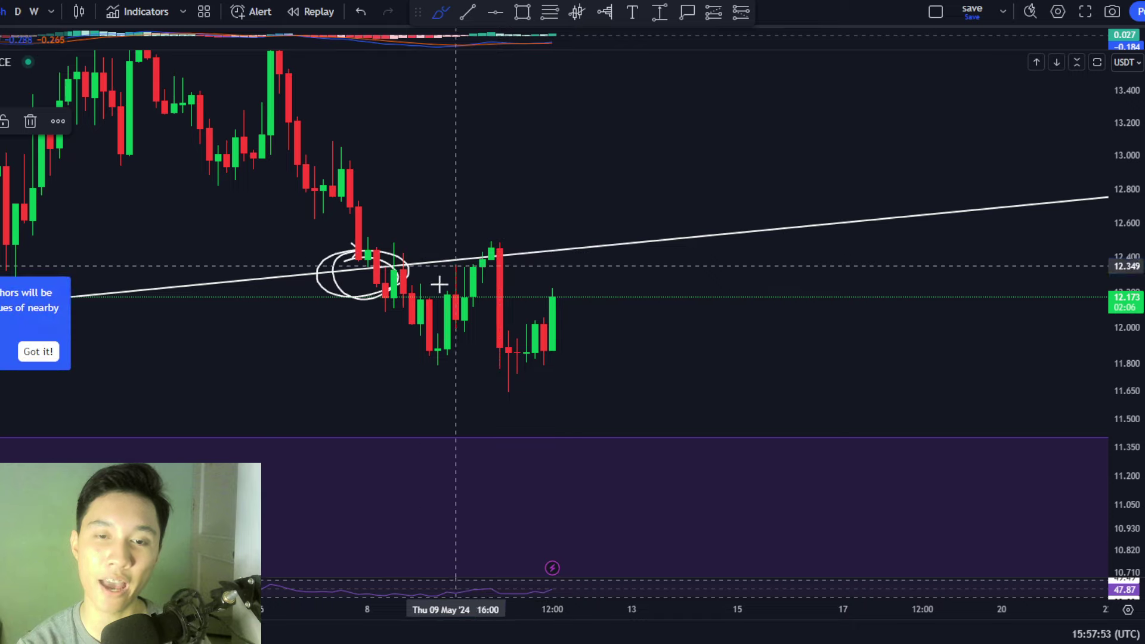
key(ctrl+z)
Sketch a curve from the trendline breakdown to the 10 May retest, circle the retest, and undo both strokes.
mouse_move(367, 267)
mouse_down()
mouse_move(417, 347)
mouse_move(472, 320)
mouse_up()
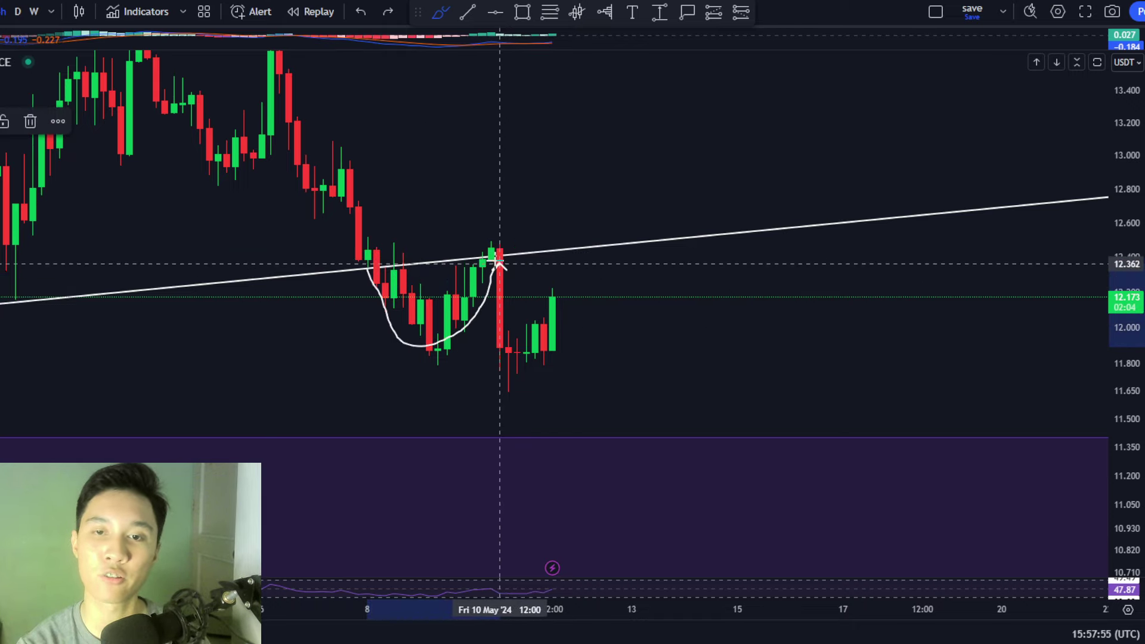
mouse_move(498, 227)
mouse_down()
mouse_move(464, 249)
mouse_move(526, 245)
mouse_move(524, 261)
mouse_move(477, 217)
mouse_move(535, 225)
mouse_up()
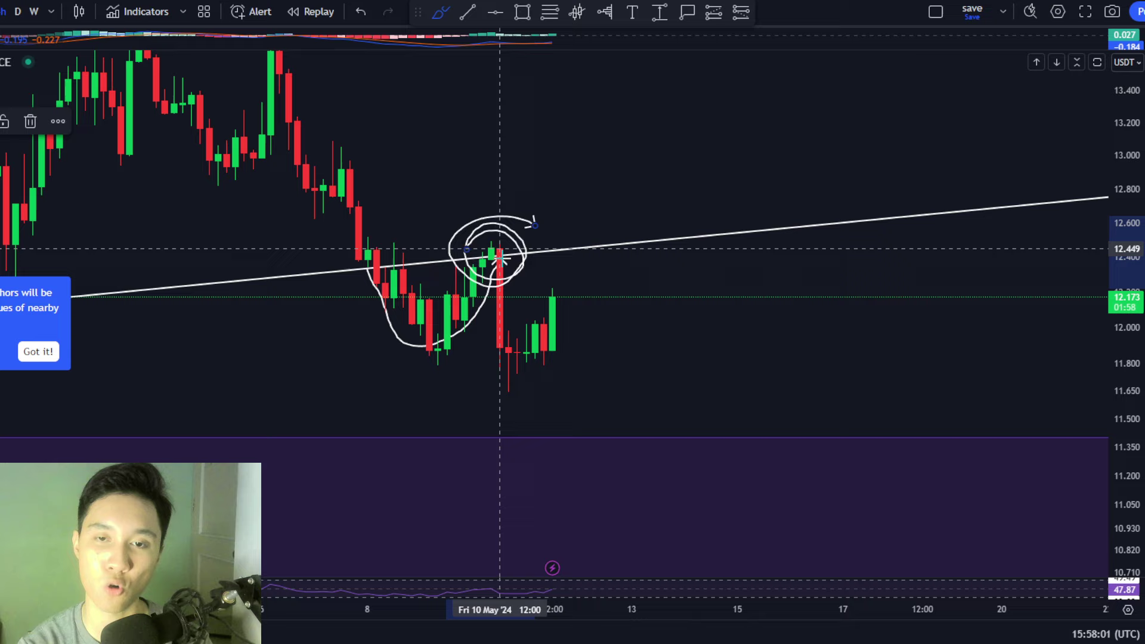
key(ctrl+z)
key(ctrl+z)
key(ctrl+z)
Sketch the drop from the trendline retest and the small bounce after it with the brush, undoing each stroke.
drag(495, 240, 526, 360)
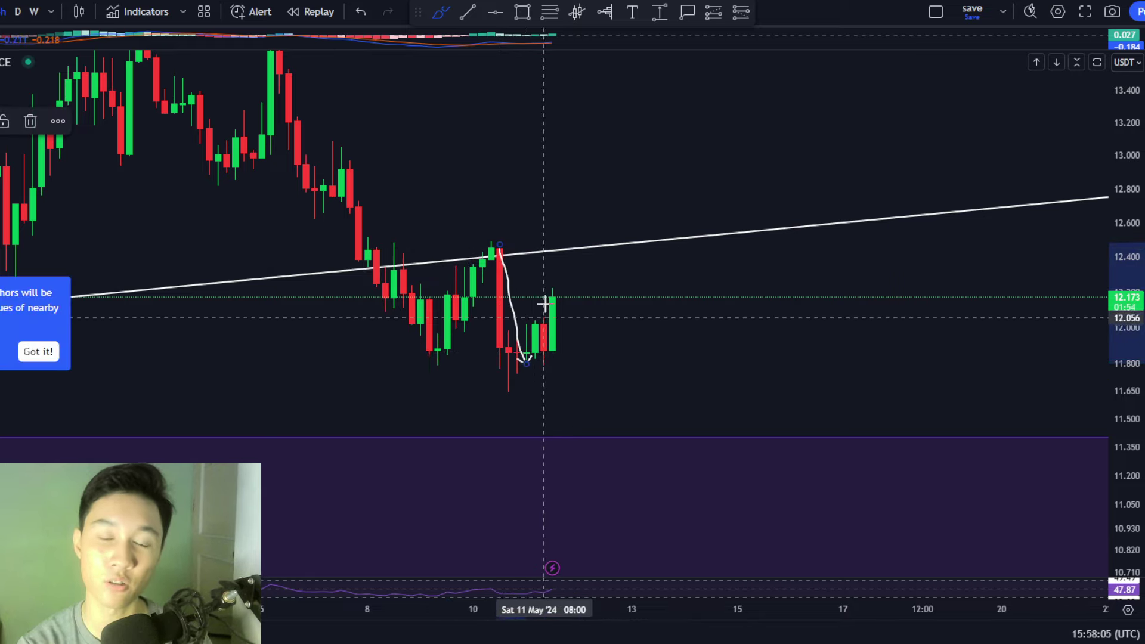
key(ctrl+z)
mouse_move(519, 316)
mouse_down()
mouse_move(566, 325)
mouse_move(580, 285)
mouse_up()
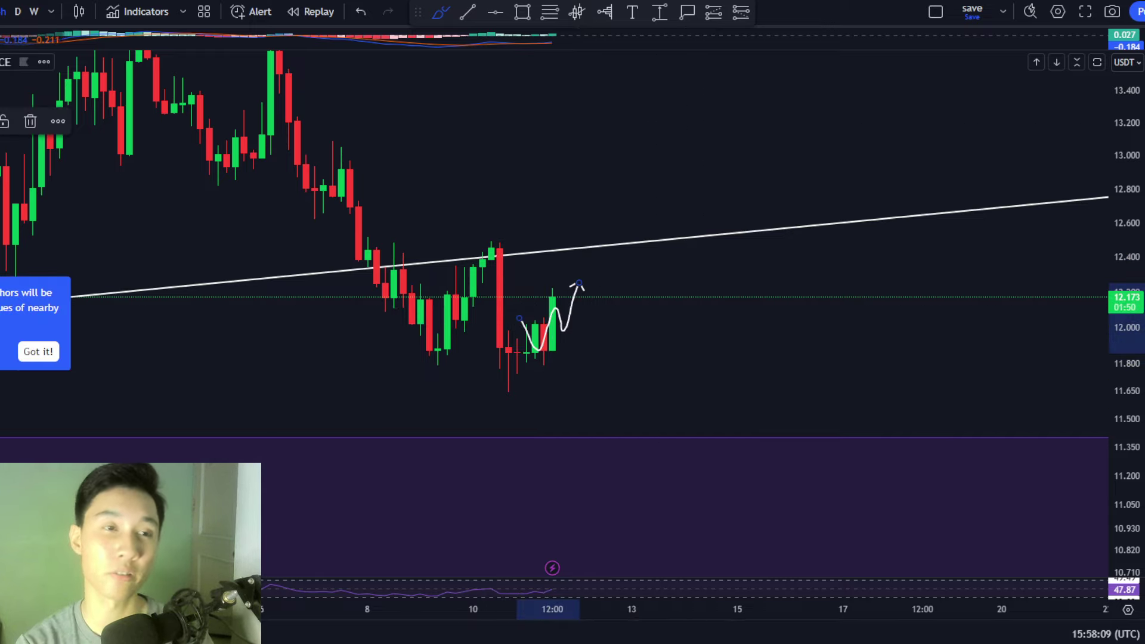
key(ctrl+z)
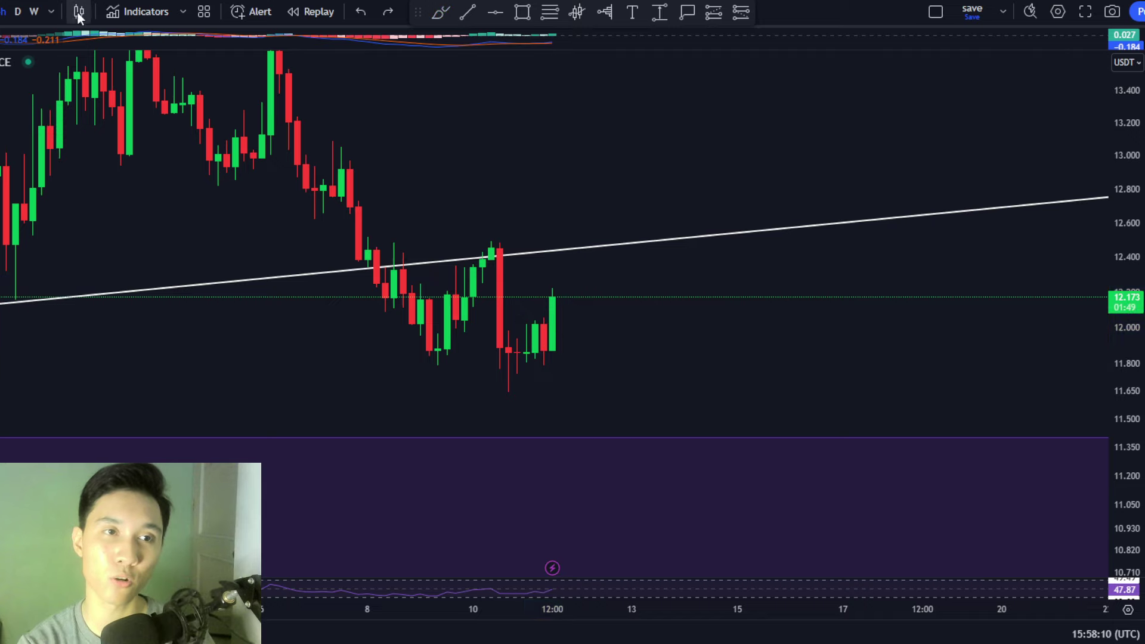
Switch the chart to the daily timeframe and frame the recent candles around the trendline and the 11.000 label.
click(18, 12)
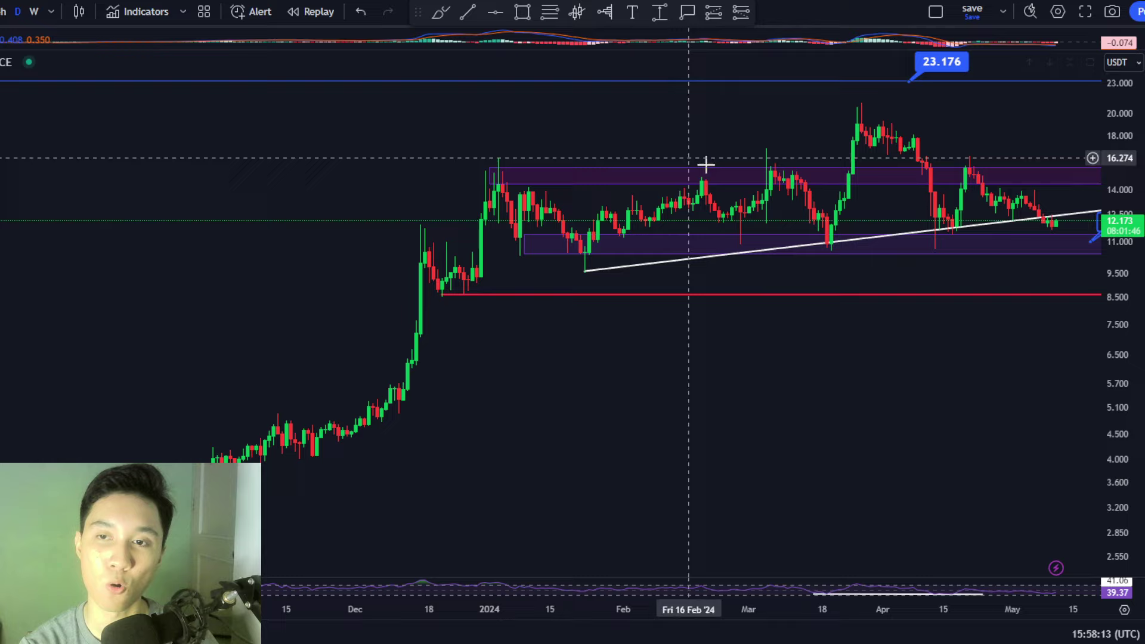
scroll(910, 346, up, 8)
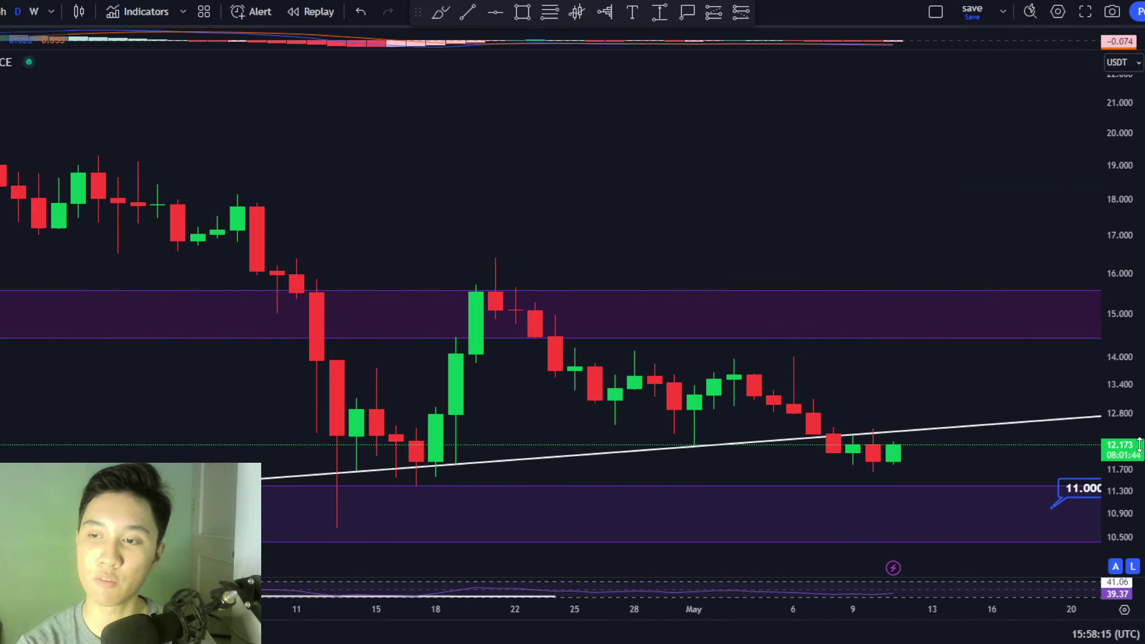
drag(1139, 445, 1112, 390)
drag(918, 396, 633, 229)
scroll(641, 233, down, 3)
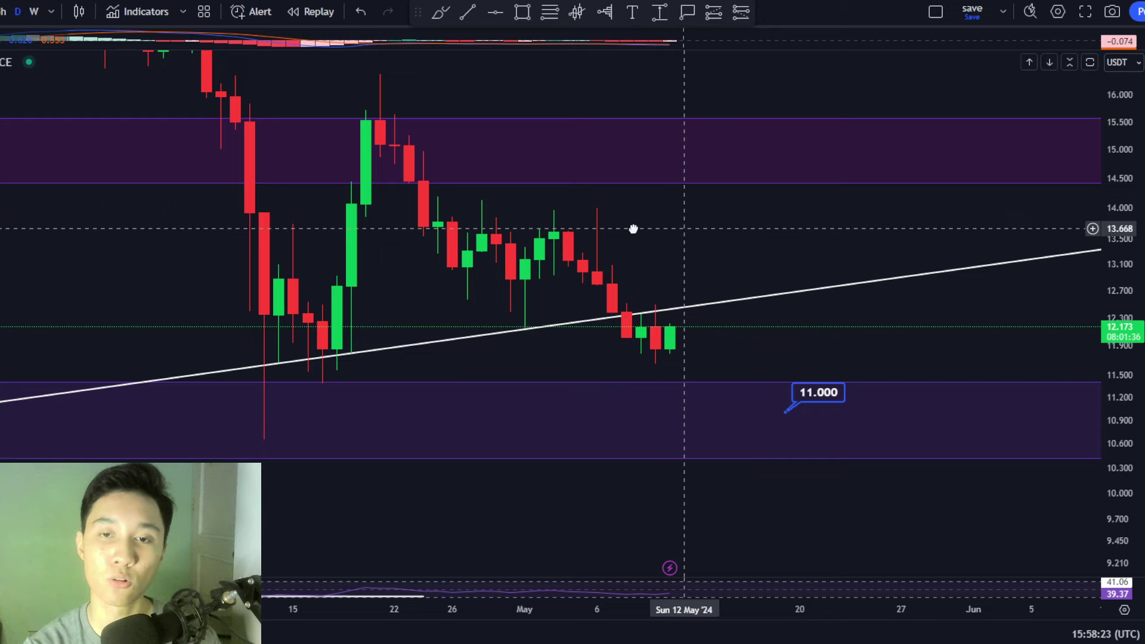
scroll(633, 229, down, 5)
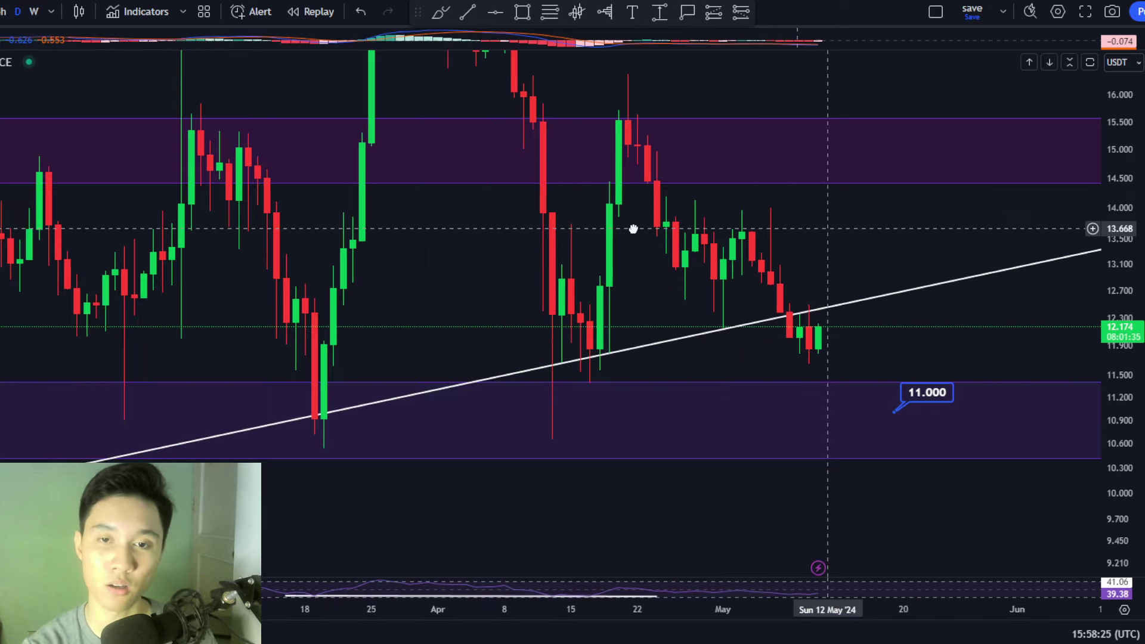
Reset the chart view, brush a wavy stroke beneath the ascending trendline and undo it.
right_click(881, 228)
click(932, 245)
drag(986, 361, 653, 337)
click(441, 12)
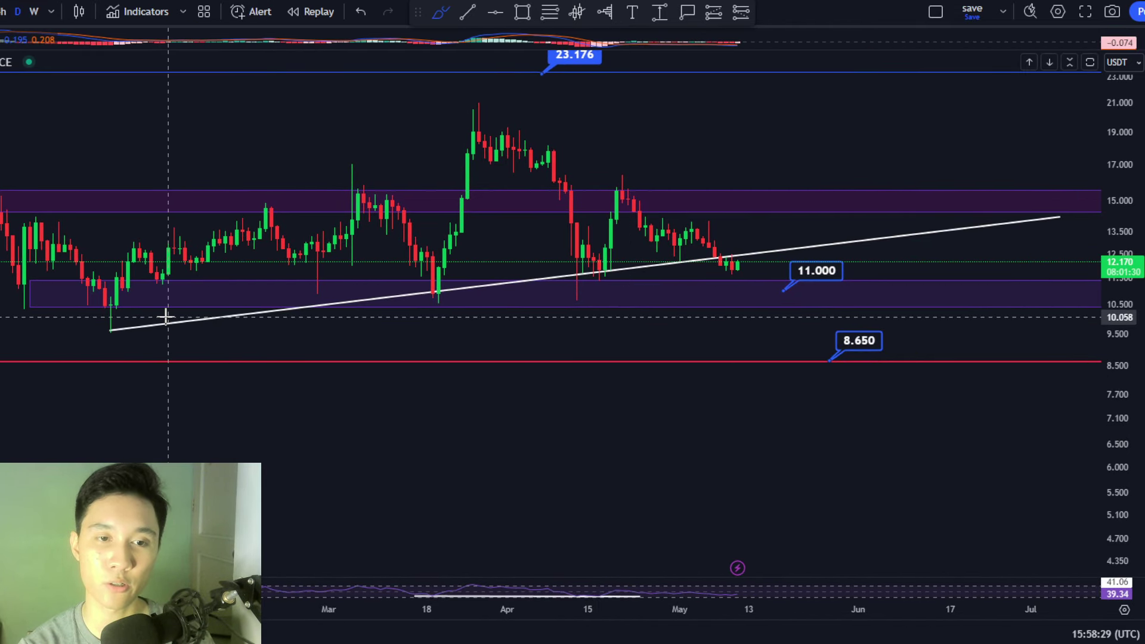
drag(170, 310, 749, 290)
scroll(775, 299, up, 3)
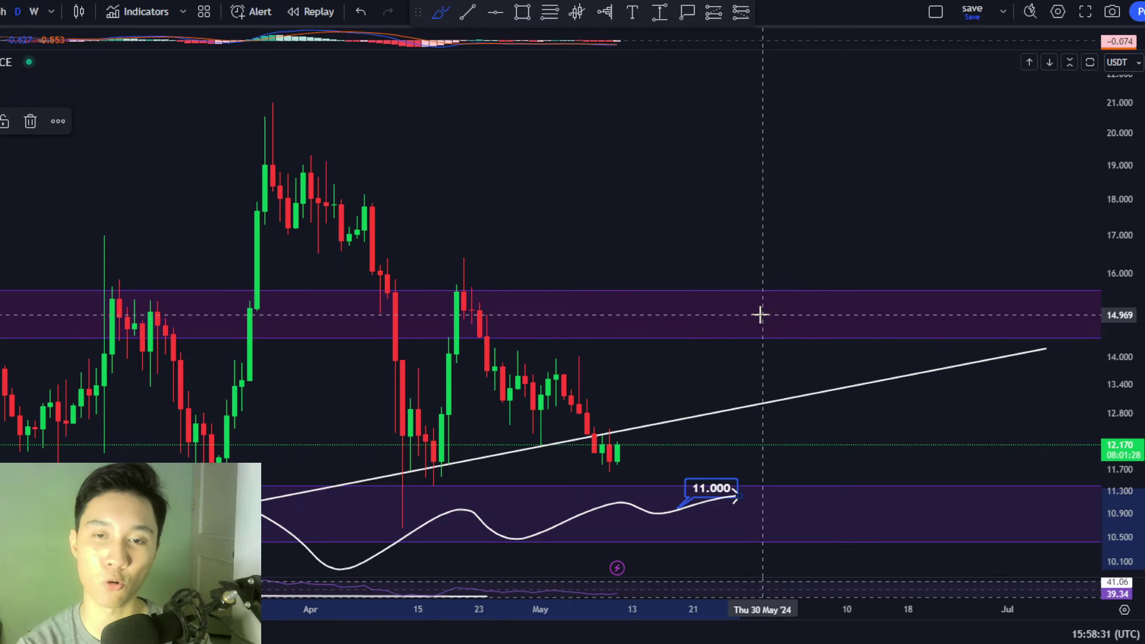
key(ctrl+z)
key(Escape)
Circle the daily candles breaking below the trendline, trace along the trendline with the brush, and undo both strokes.
drag(1133, 407, 1130, 366)
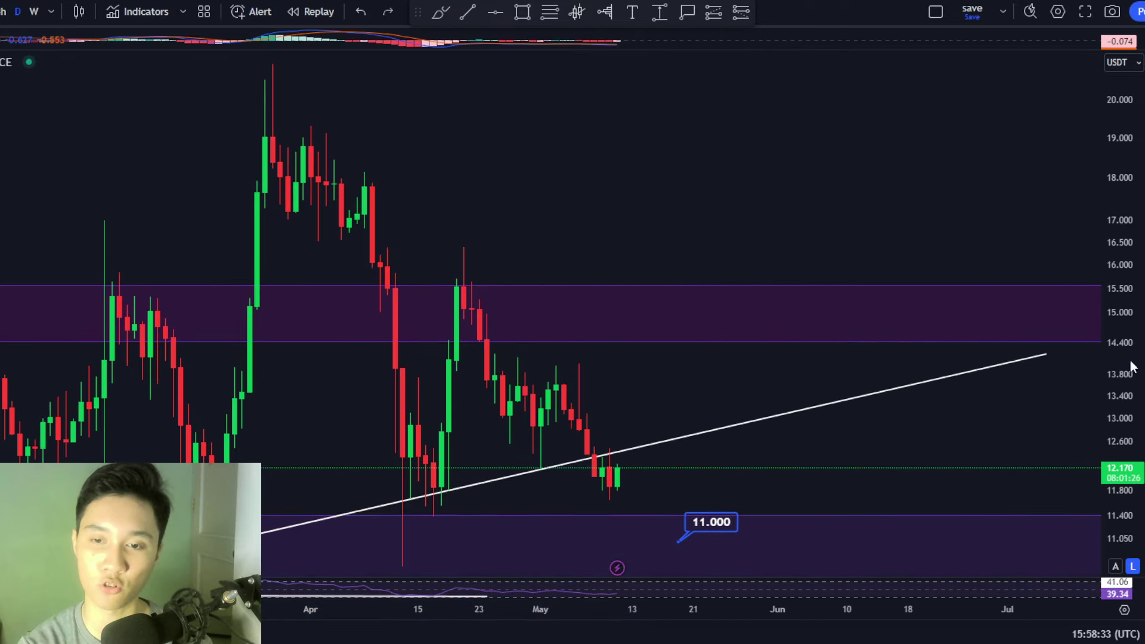
scroll(859, 423, up, 2)
drag(859, 423, 943, 287)
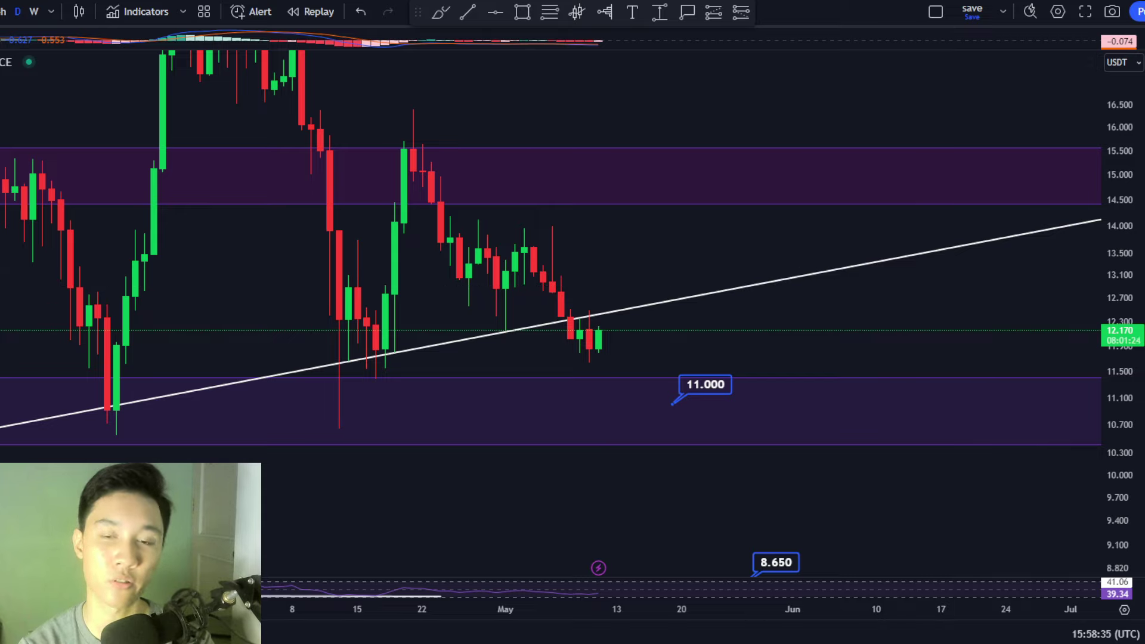
click(440, 12)
drag(535, 316, 537, 331)
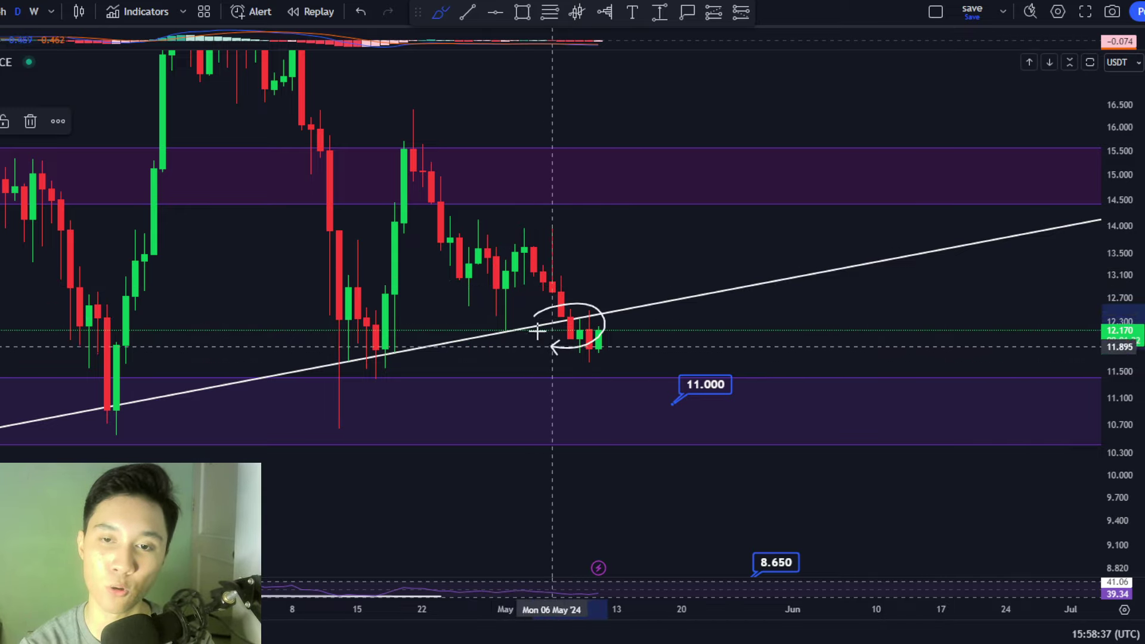
key(ctrl+z)
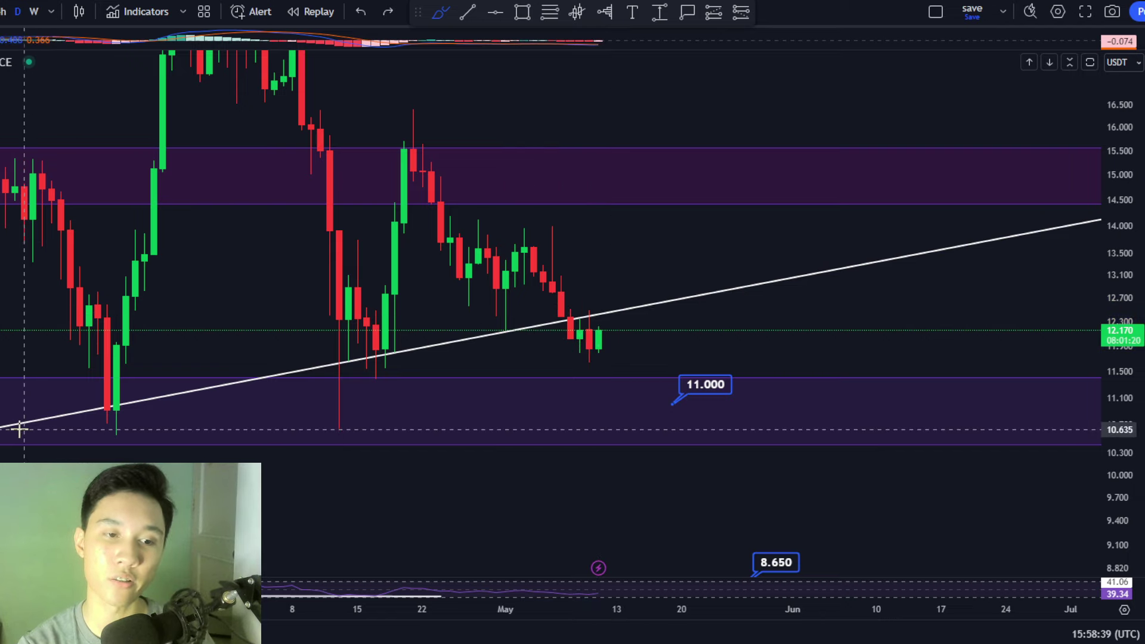
mouse_move(25, 427)
mouse_down()
mouse_move(297, 361)
mouse_move(860, 261)
mouse_up()
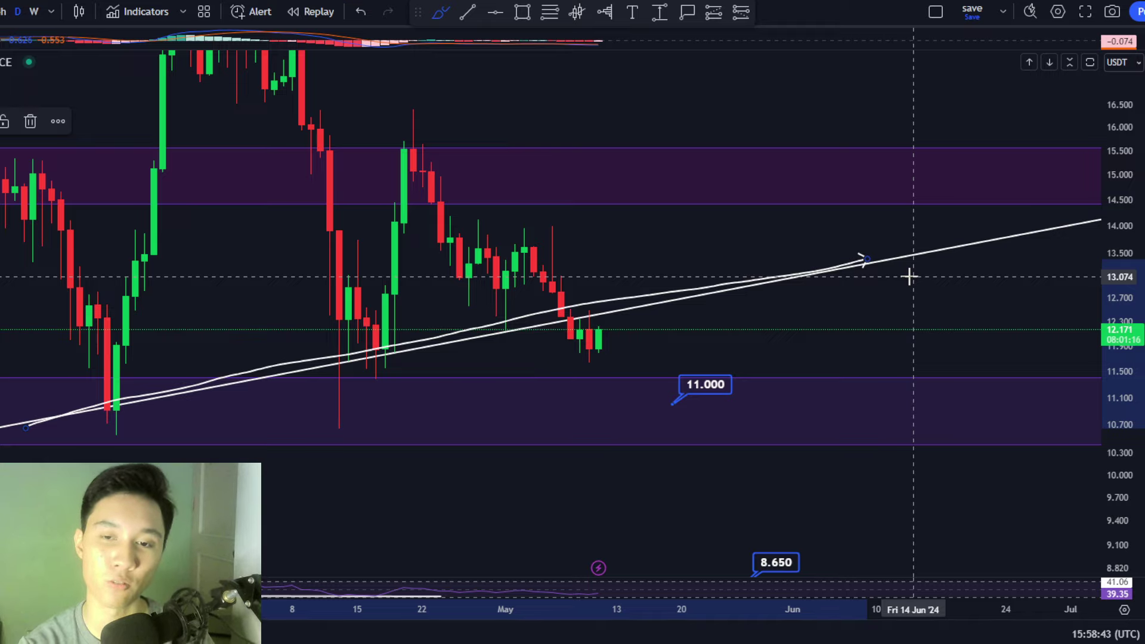
key(ctrl+z)
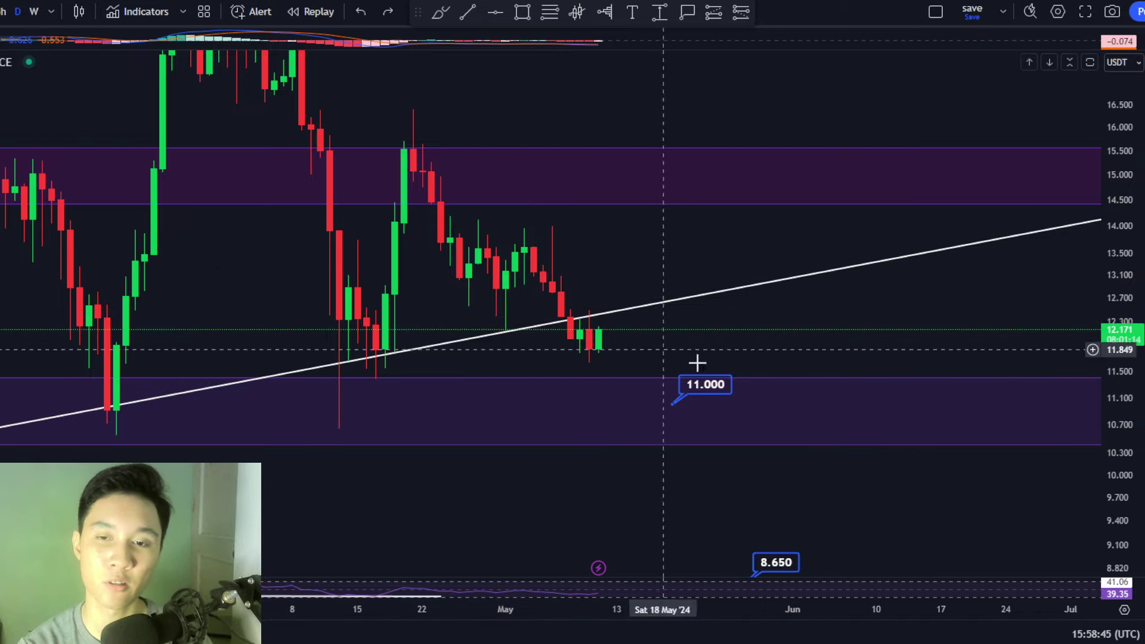
Brush a stroke across the lower purple support zone around the 11.000 label and undo it.
scroll(972, 322, up, 3)
drag(588, 356, 636, 292)
mouse_move(51, 459)
mouse_down()
mouse_move(110, 392)
mouse_move(493, 366)
mouse_move(958, 447)
mouse_move(1011, 397)
mouse_up()
key(ctrl+z)
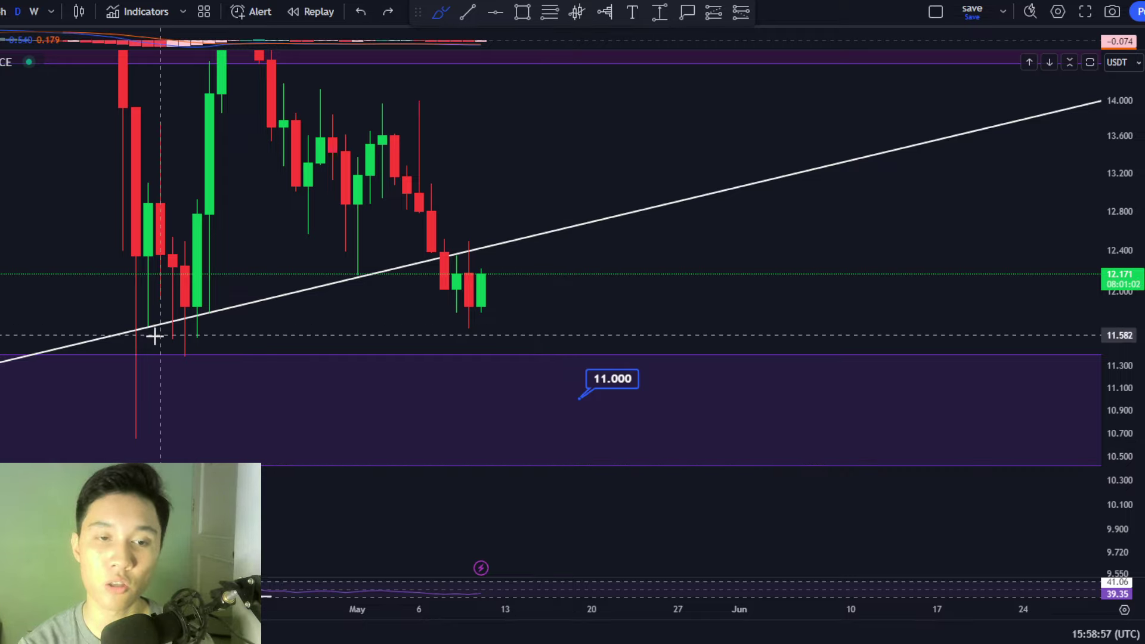
Underline the support zone's upper edge and sketch a projected price path bouncing from it toward 12.7, undoing both.
drag(115, 358, 737, 357)
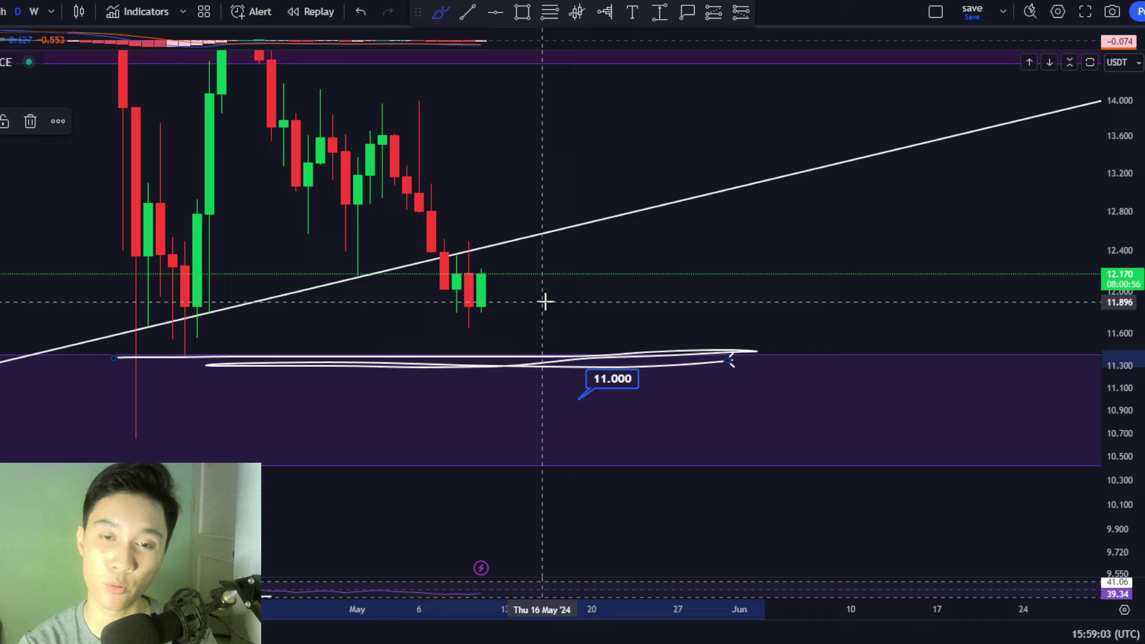
key(ctrl+z)
mouse_move(486, 275)
mouse_down()
mouse_move(514, 317)
mouse_move(529, 304)
mouse_move(555, 348)
mouse_move(616, 338)
mouse_move(636, 360)
mouse_move(678, 358)
mouse_move(704, 284)
mouse_move(731, 319)
mouse_move(758, 263)
mouse_move(814, 223)
mouse_up()
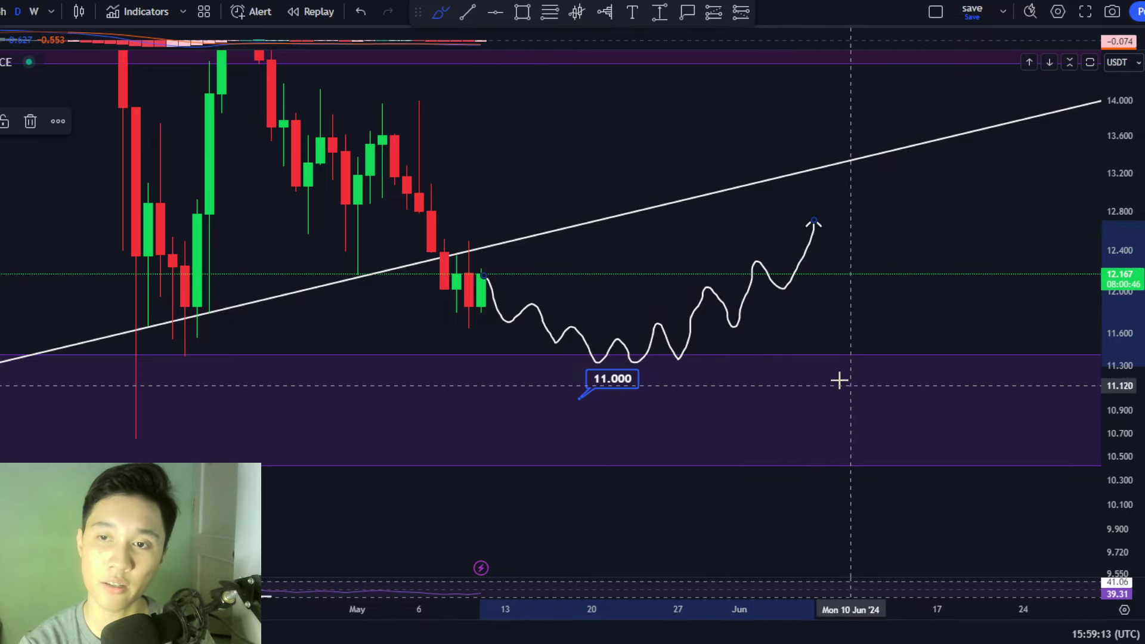
key(ctrl+z)
Reset the chart view and sketch a brush zigzag bouncing near the 11.000 zone and ending in the upper purple zone.
right_click(523, 114)
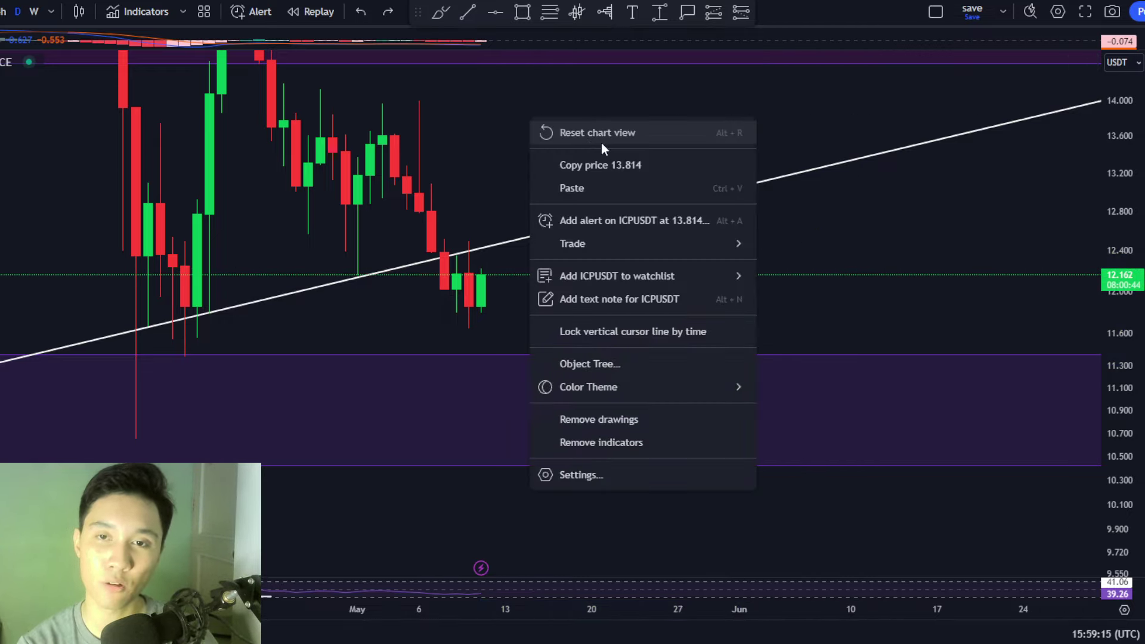
click(601, 136)
drag(704, 366, 542, 315)
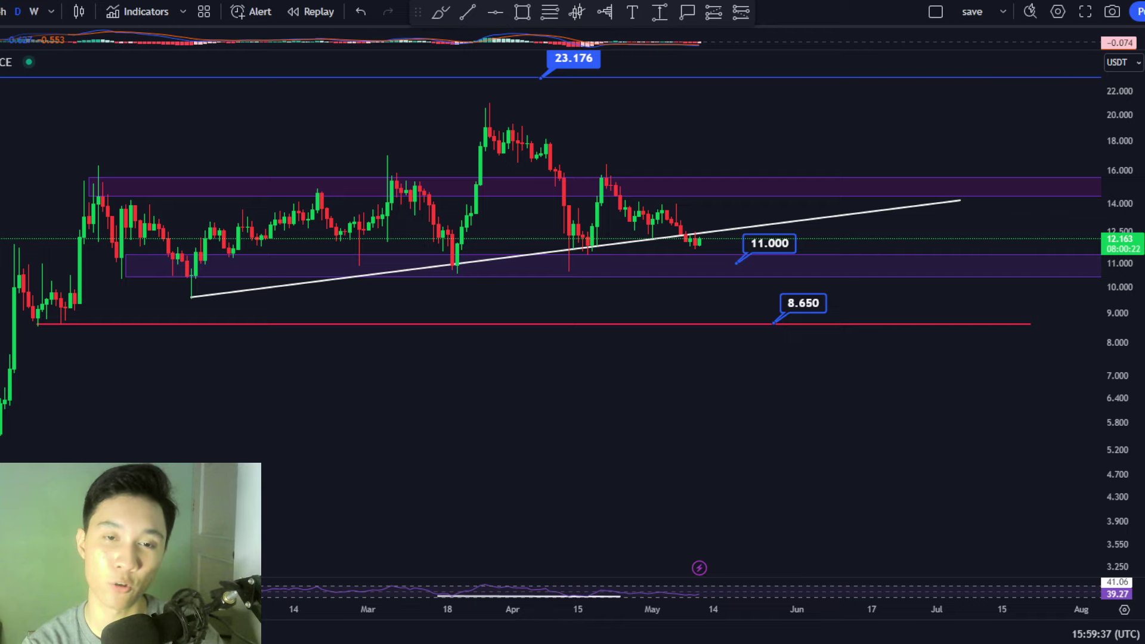
drag(489, 416, 411, 418)
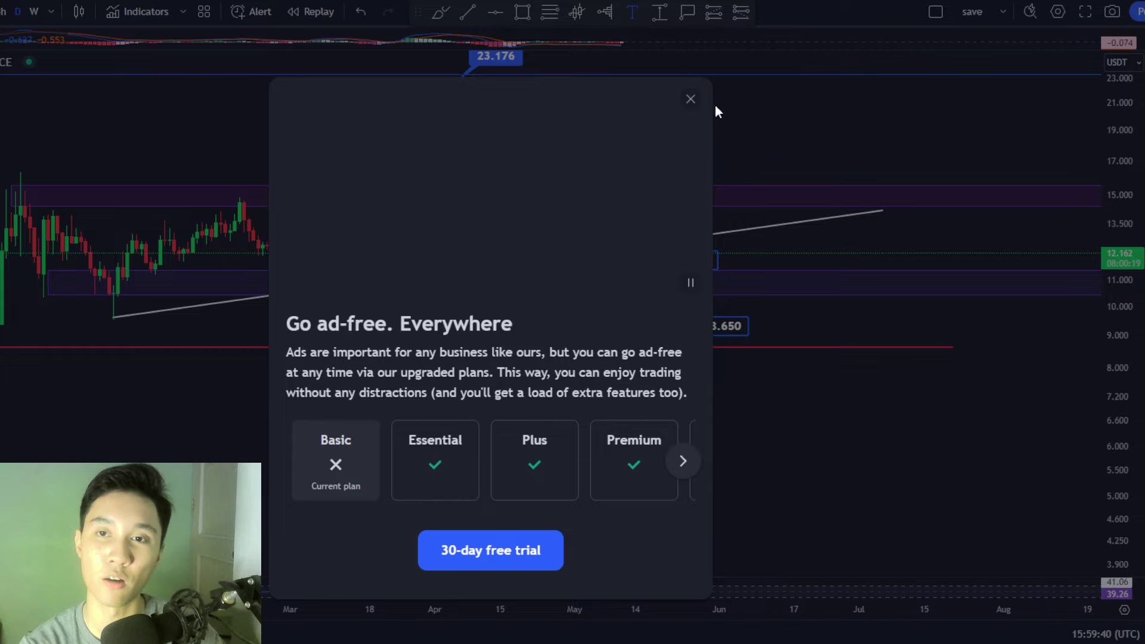
click(691, 99)
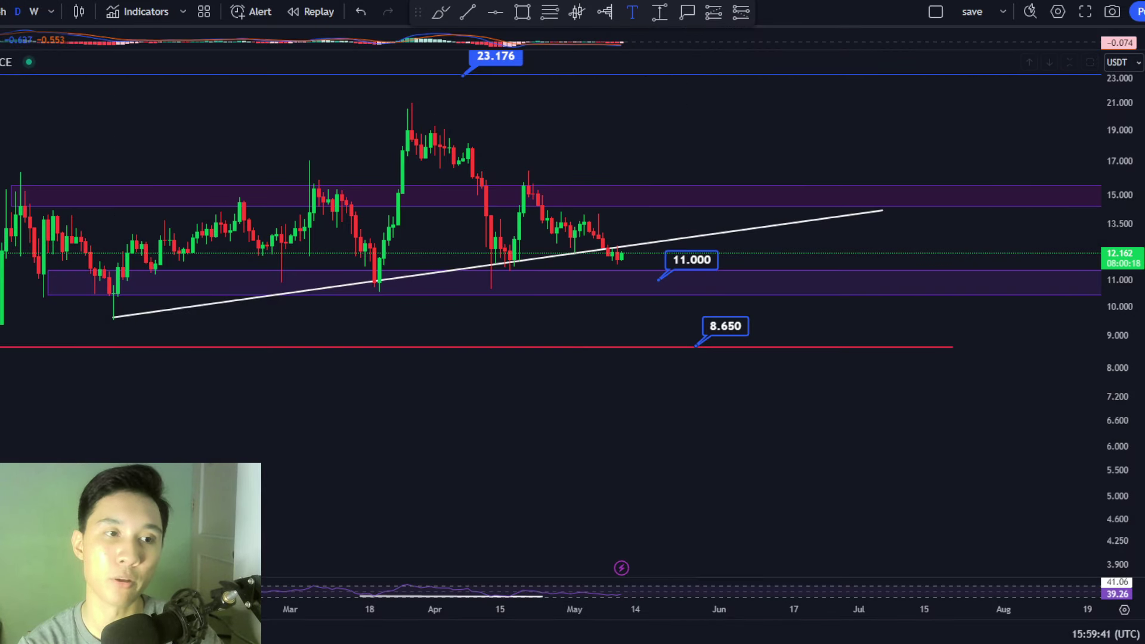
click(440, 12)
mouse_move(548, 199)
mouse_down()
mouse_move(608, 286)
mouse_move(754, 258)
mouse_move(822, 197)
mouse_up()
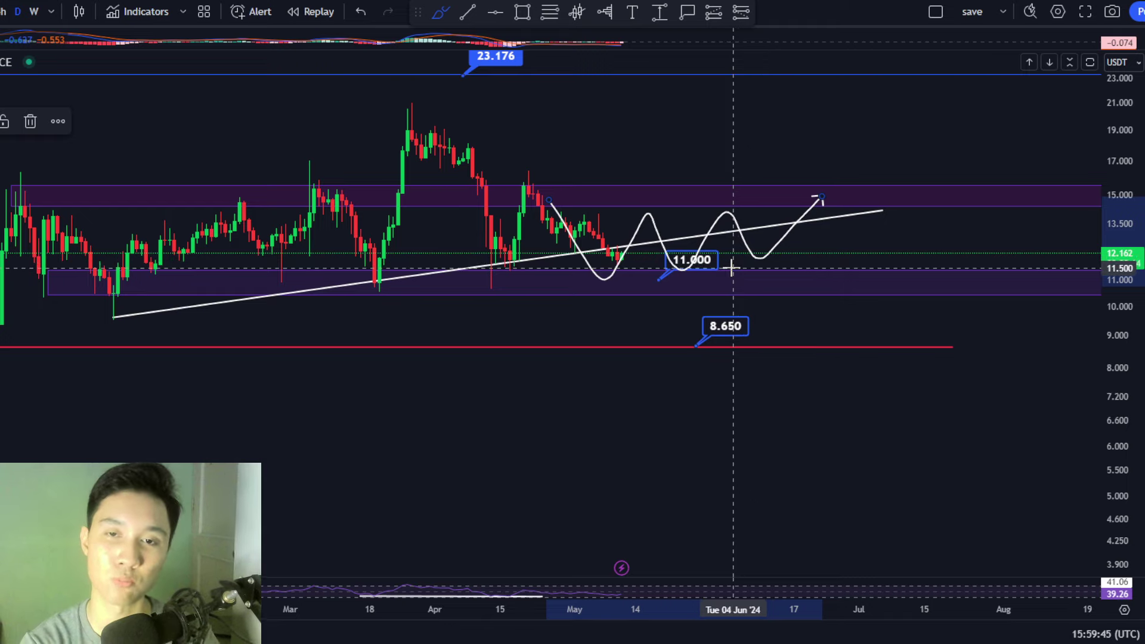
Undo the zigzag, brush wavy strokes along the upper and lower purple zones, and undo both strokes.
key(ctrl+z)
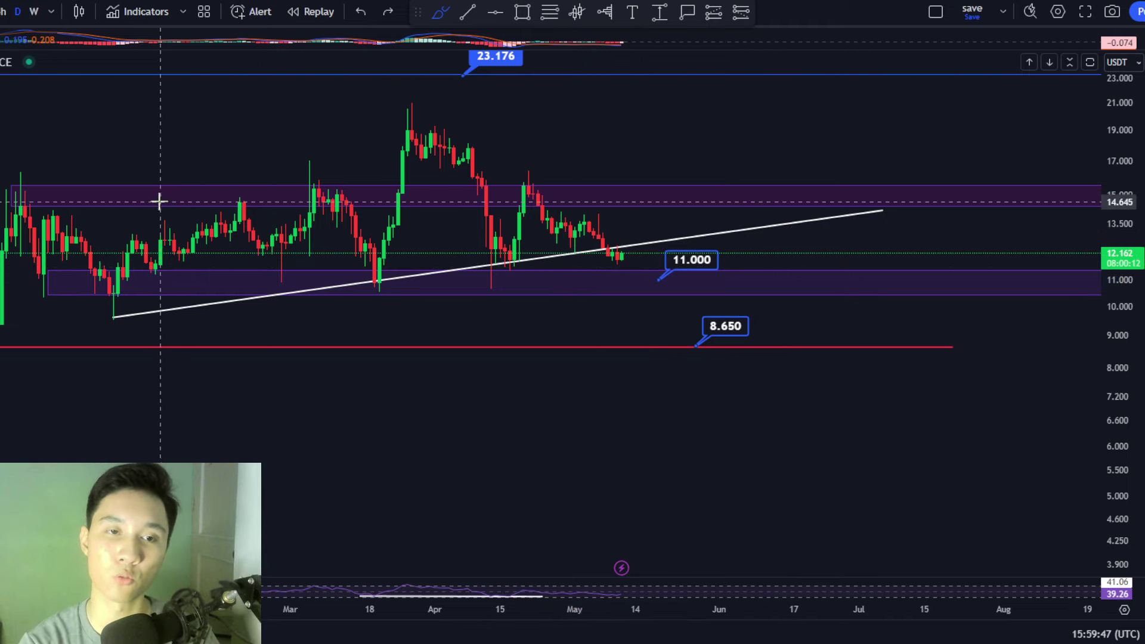
drag(161, 198, 826, 207)
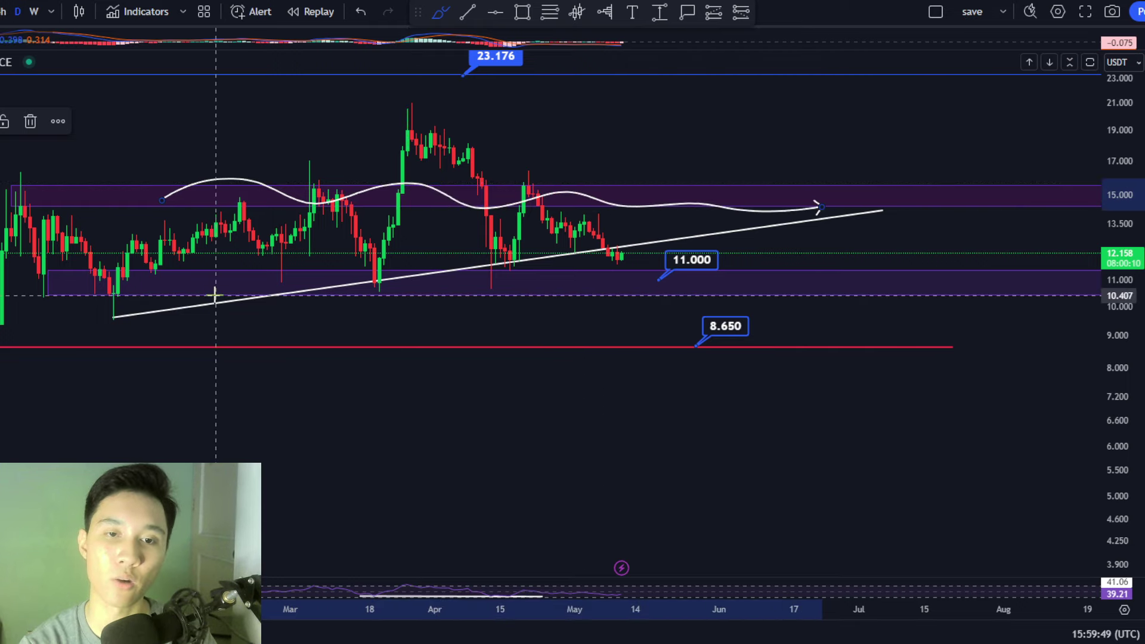
mouse_move(216, 293)
mouse_down()
mouse_move(409, 272)
mouse_move(769, 276)
mouse_up()
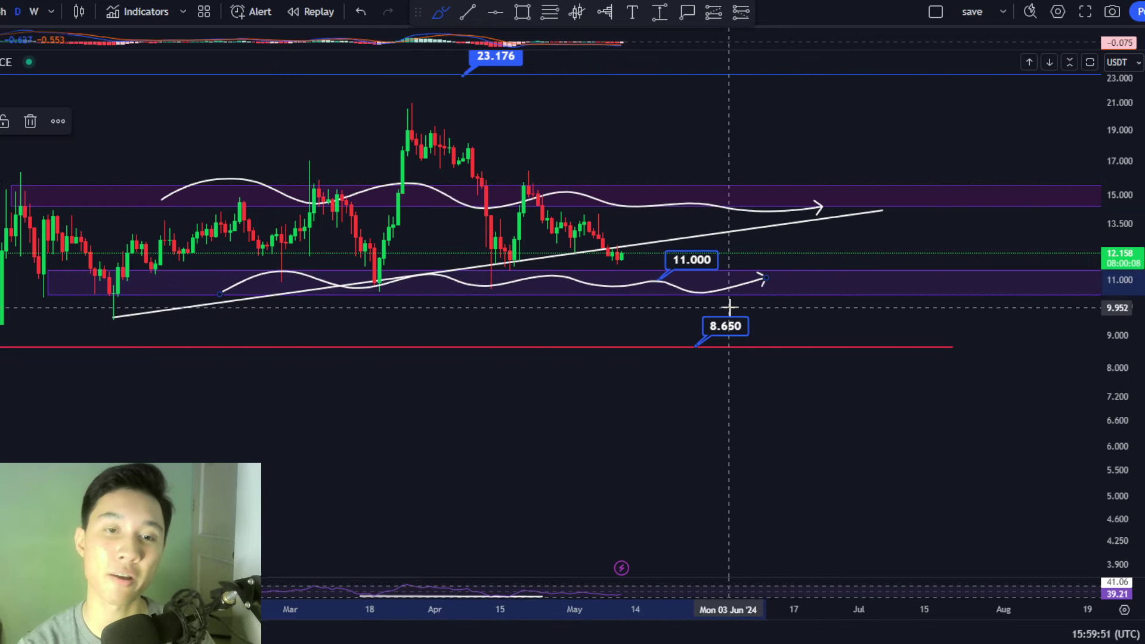
scroll(724, 309, up, 2)
key(ctrl+z)
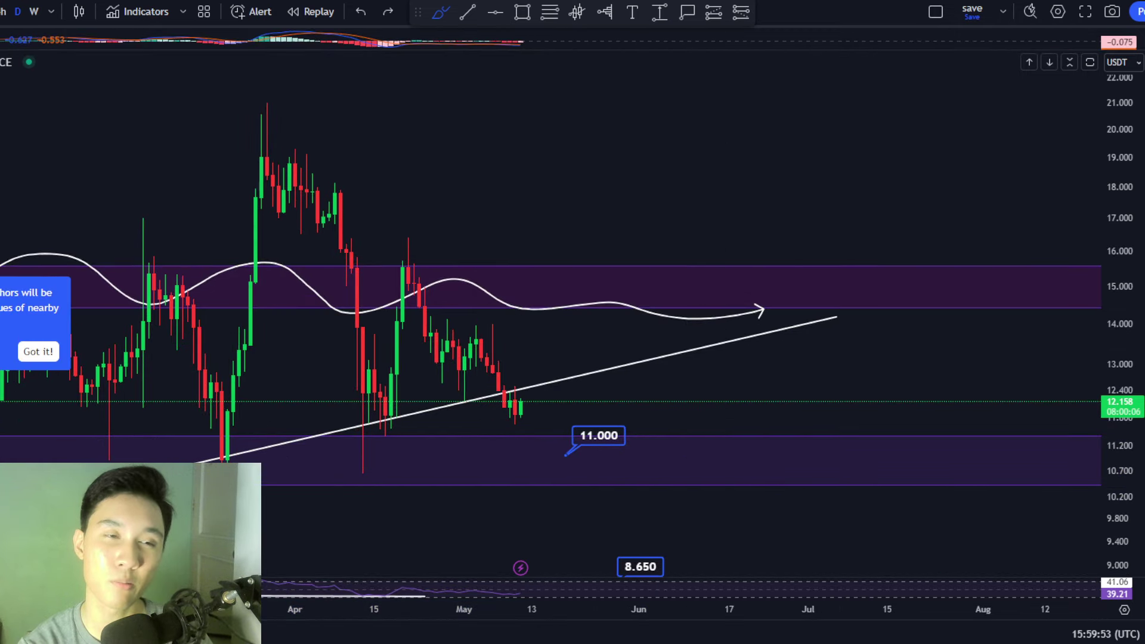
key(ctrl+z)
Sketch a long brush zigzag bouncing between the two purple zones from May into late August, and undo it.
key(Escape)
drag(1127, 385, 1127, 348)
drag(854, 377, 665, 297)
mouse_move(273, 245)
mouse_down()
mouse_move(289, 274)
mouse_move(396, 217)
mouse_move(463, 365)
mouse_move(665, 311)
mouse_move(787, 346)
mouse_move(931, 235)
mouse_up()
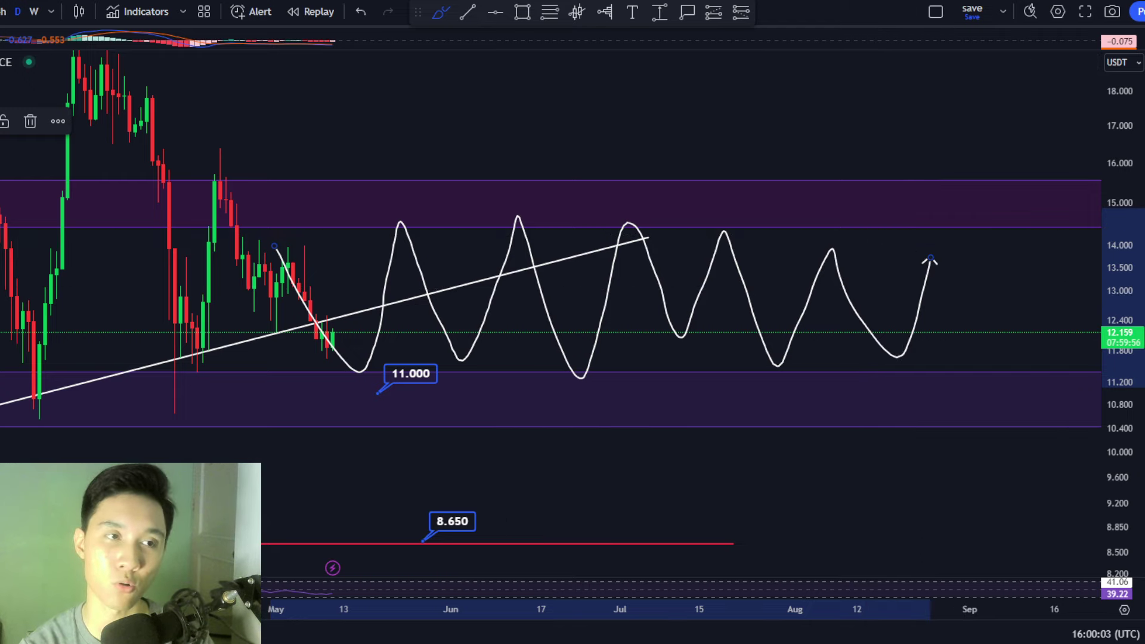
key(ctrl+z)
Brush a stroke across the lower purple support zone below the latest daily candles and undo it.
drag(486, 294, 788, 188)
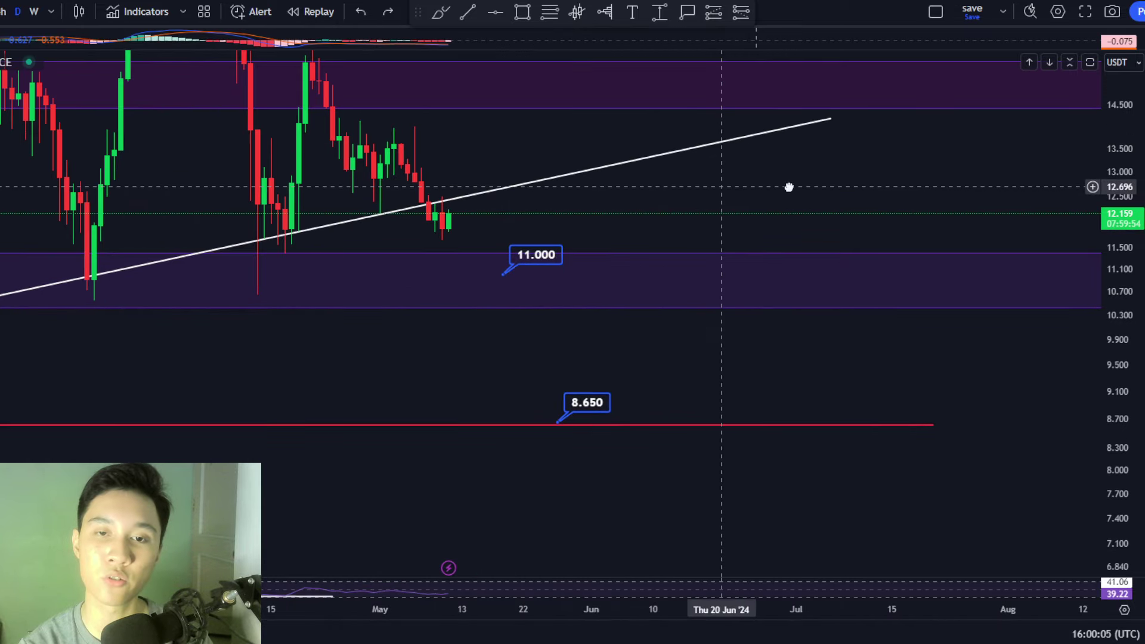
click(440, 12)
drag(240, 309, 796, 277)
key(ctrl+z)
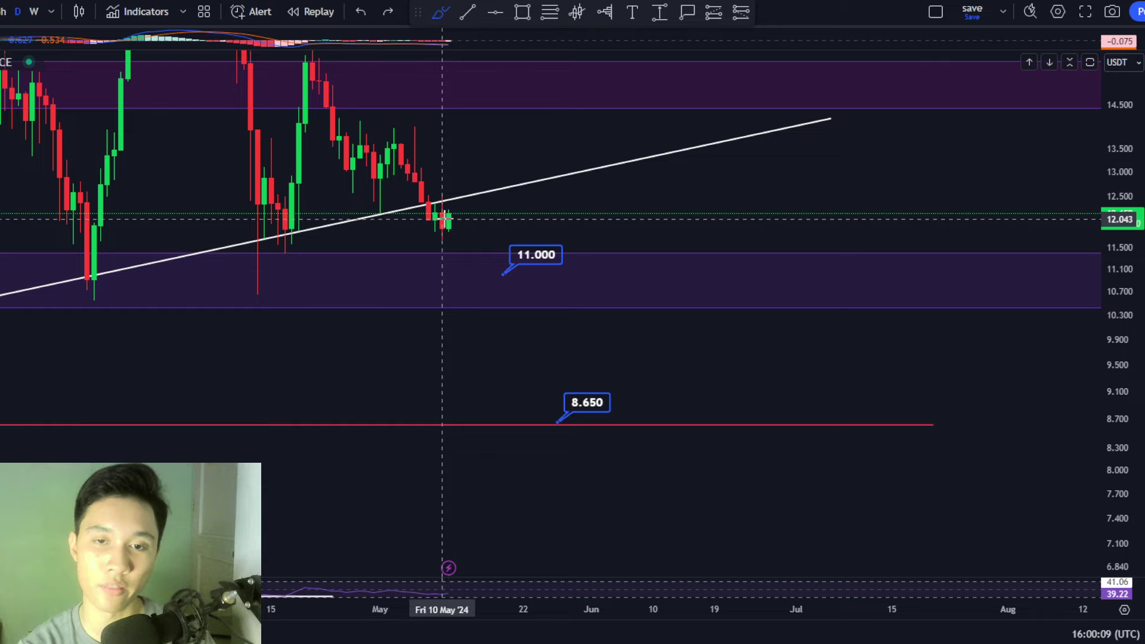
Sketch a falling price path from the latest candle to the 8.650 level, circle the level's label, and undo both.
mouse_move(442, 221)
mouse_down()
mouse_move(467, 345)
mouse_move(499, 312)
mouse_move(503, 355)
mouse_move(551, 369)
mouse_move(568, 440)
mouse_move(557, 404)
mouse_move(616, 442)
mouse_move(544, 394)
mouse_move(640, 404)
mouse_up()
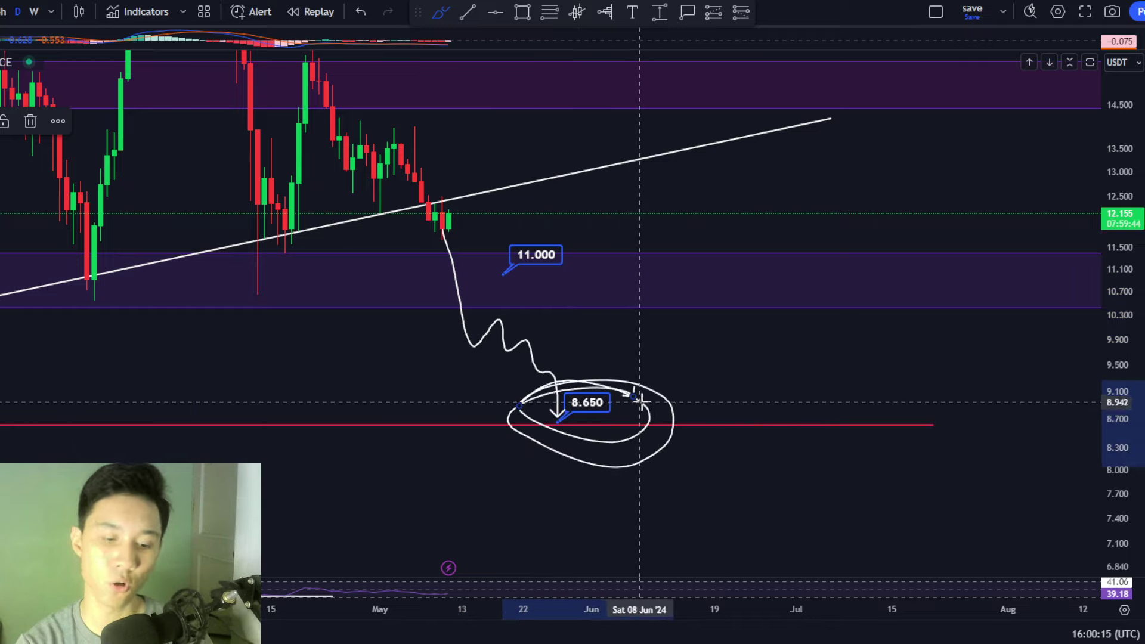
key(ctrl+z)
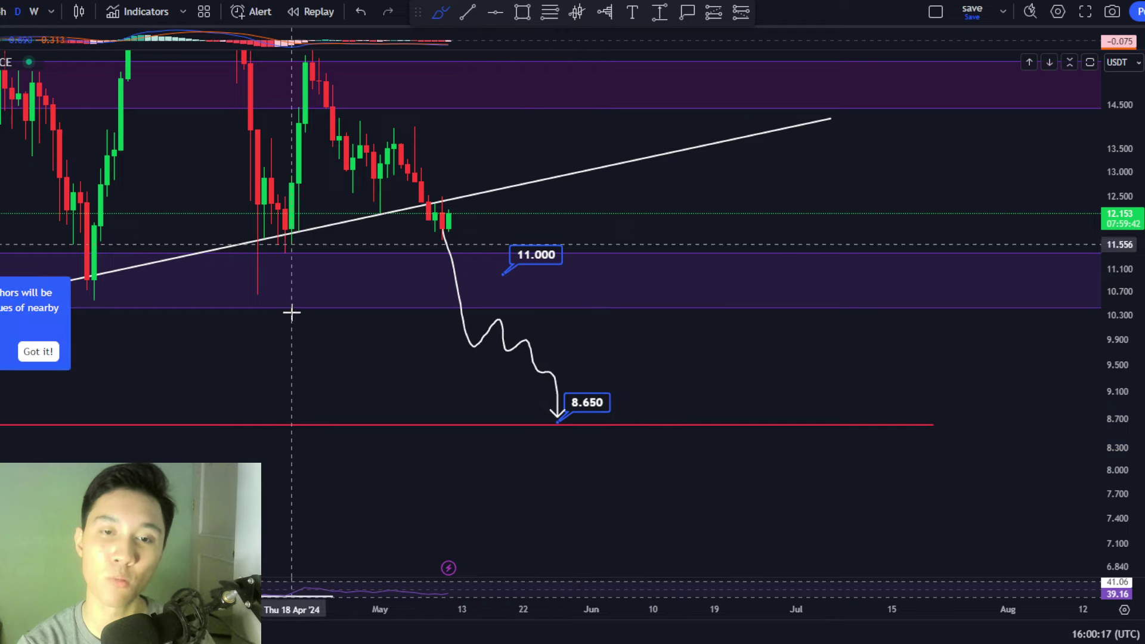
key(ctrl+z)
Brush a wave through the lower purple zone and remove it, and place a 10.463 price label at the zone's lower edge and undo it.
drag(253, 301, 448, 300)
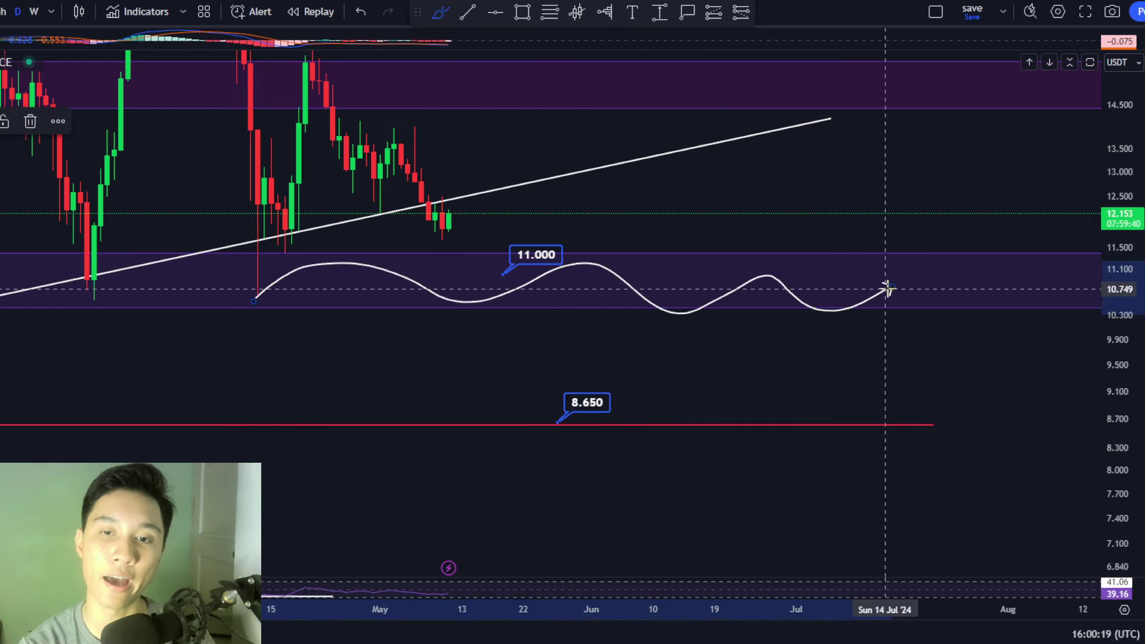
key(Delete)
click(689, 13)
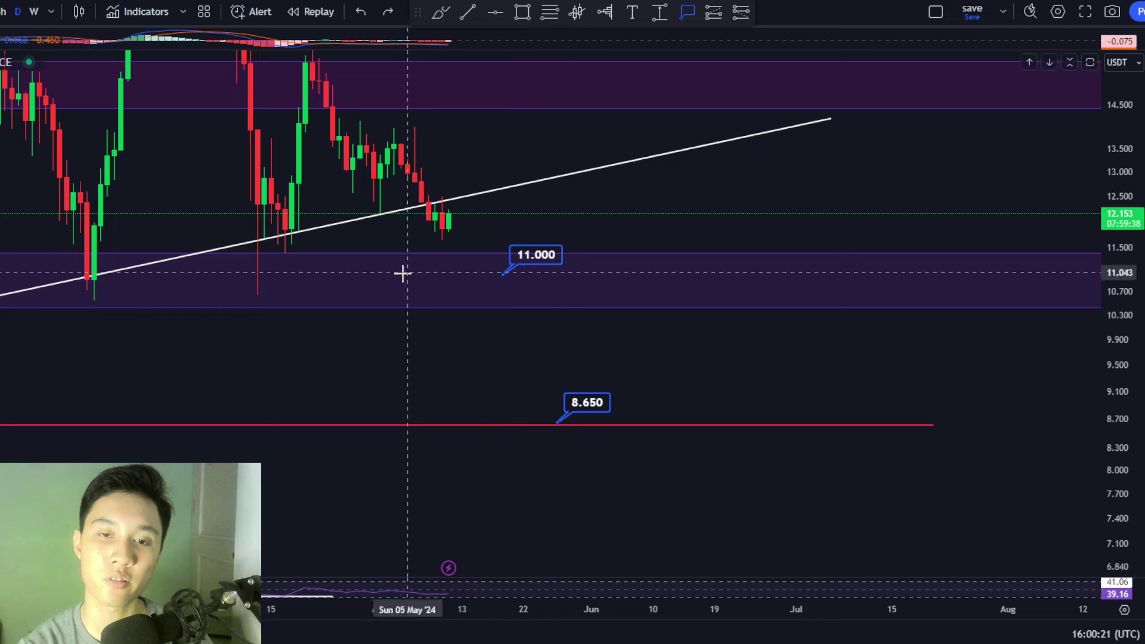
click(397, 306)
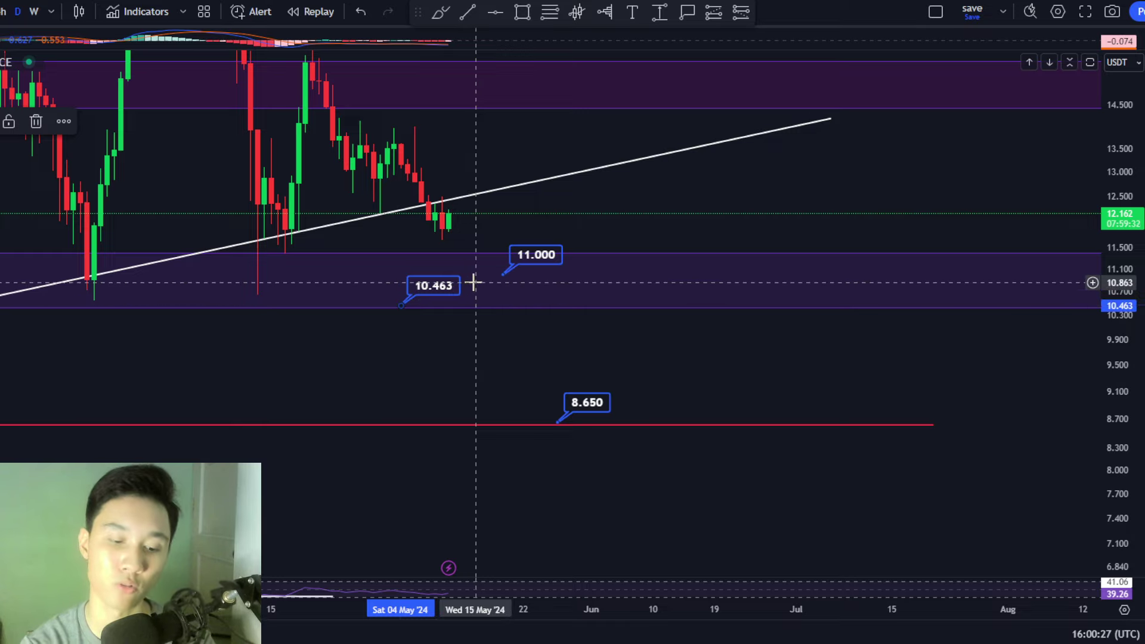
key(ctrl+z)
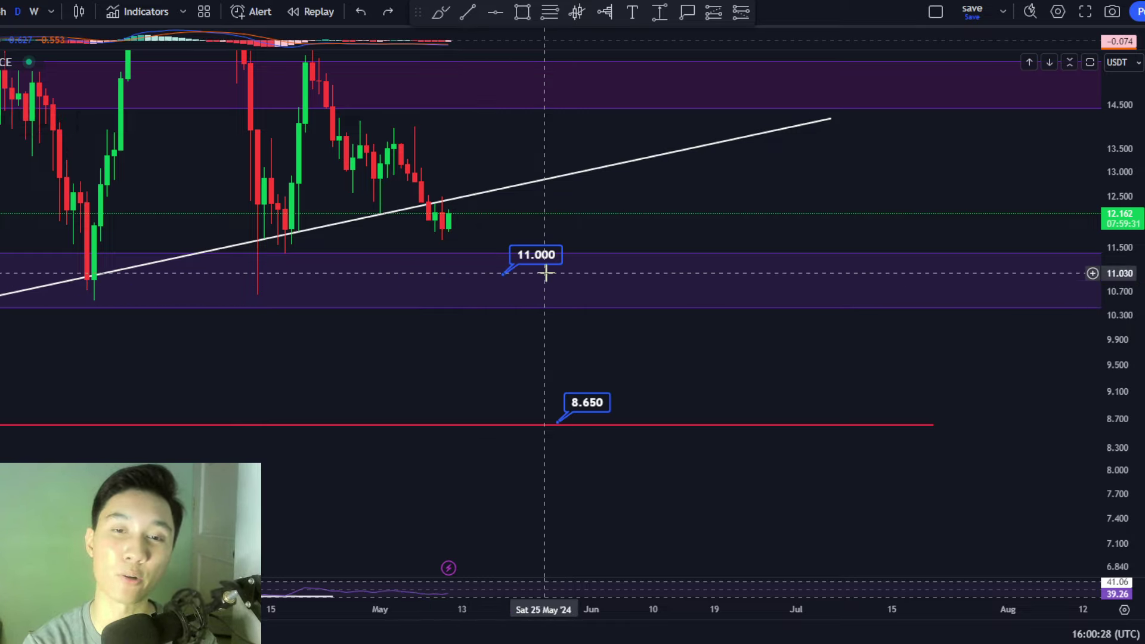
Switch the ICP/USDT chart to the weekly timeframe and reset the chart view.
right_click(530, 153)
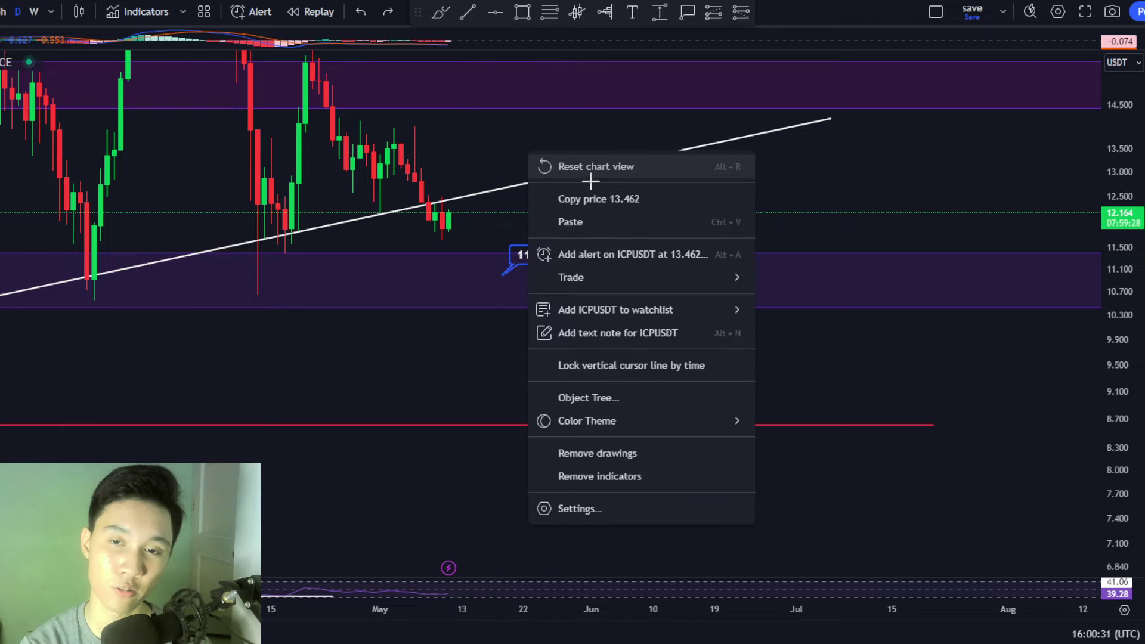
click(590, 179)
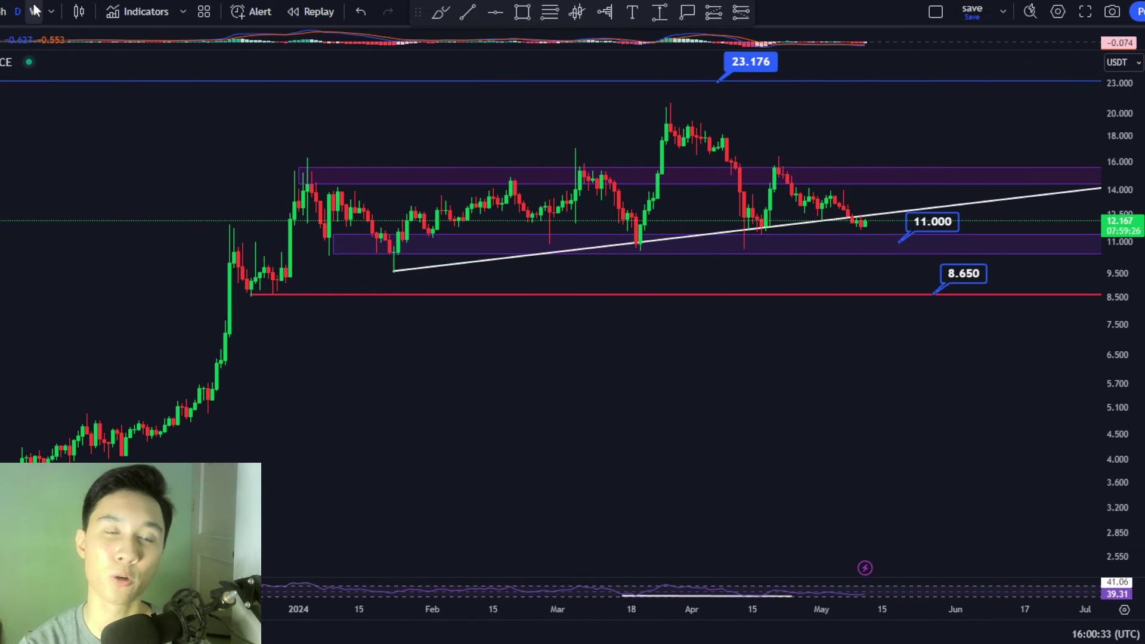
click(34, 11)
right_click(679, 182)
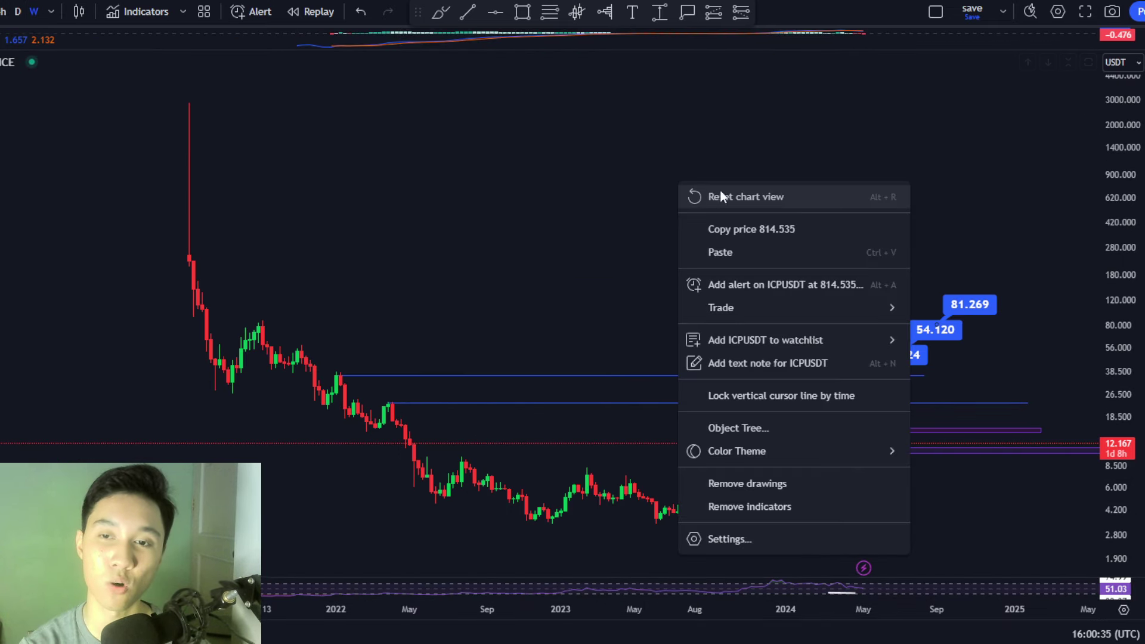
click(720, 196)
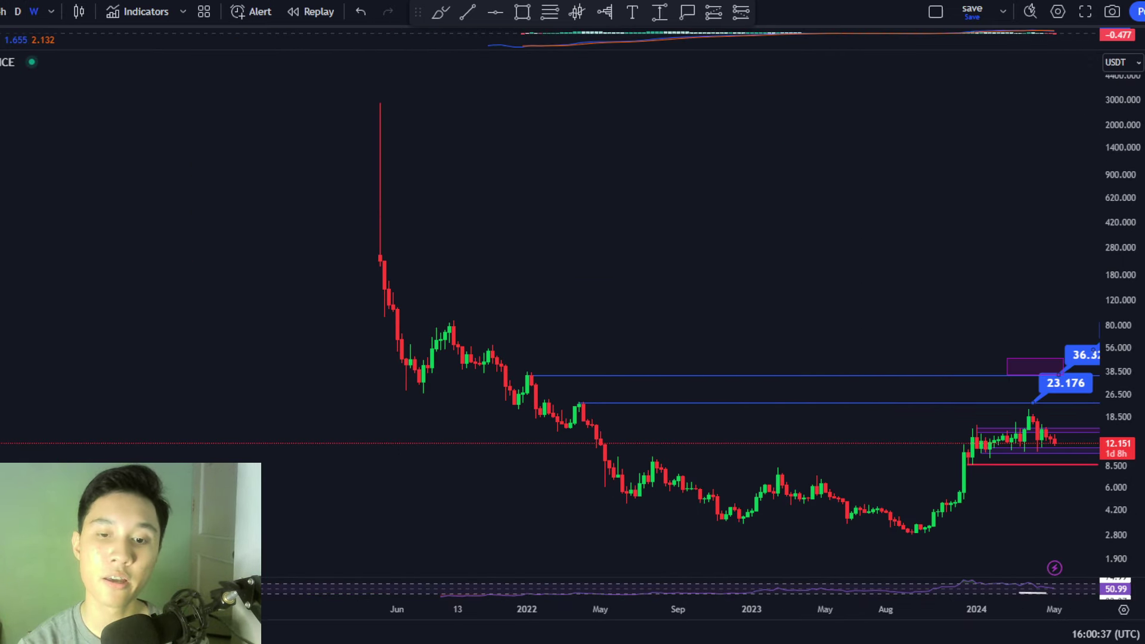
Sketch two successive brush zigzags over the 2024 weekly candles ranging between the purple zones, undoing each.
scroll(718, 413, up, 5)
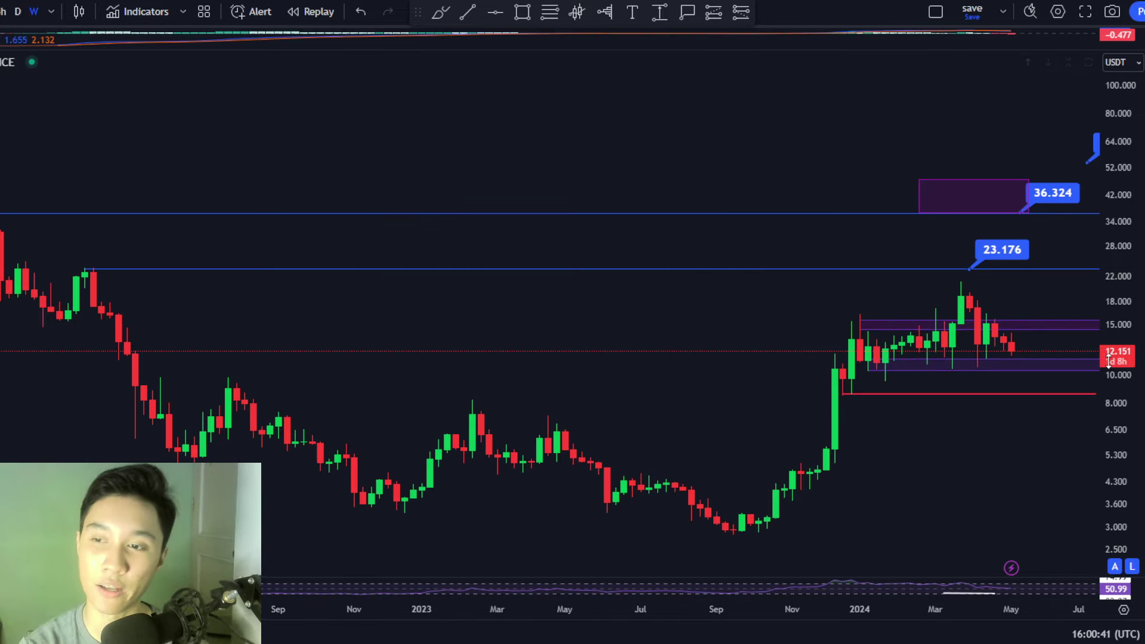
drag(1120, 346, 1122, 233)
scroll(997, 310, up, 4)
drag(977, 285, 640, 213)
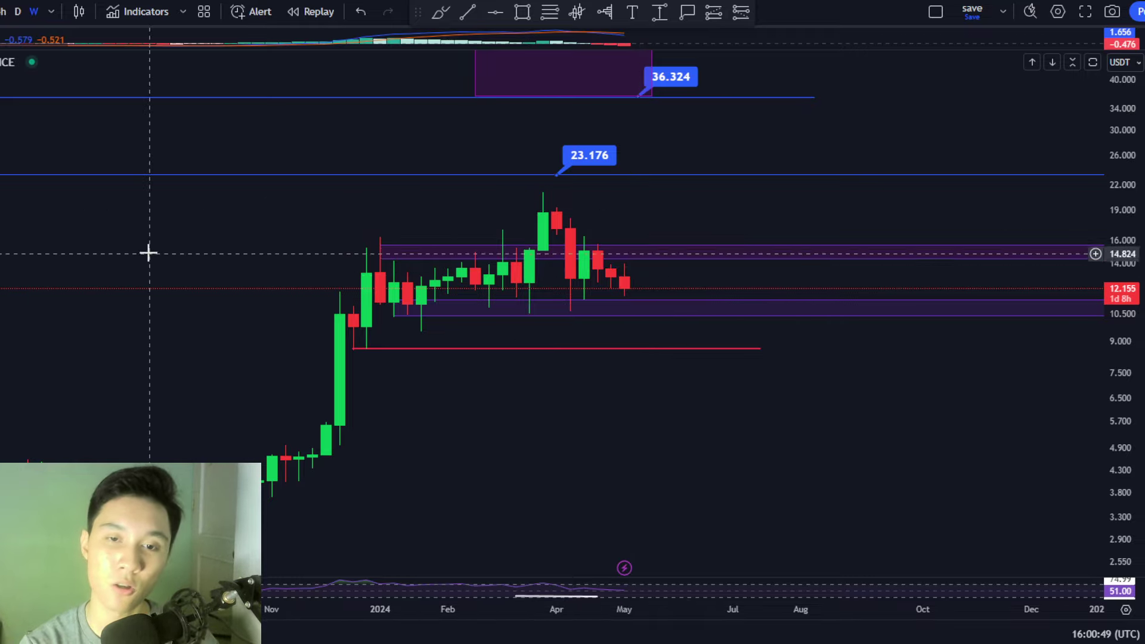
drag(726, 218, 652, 210)
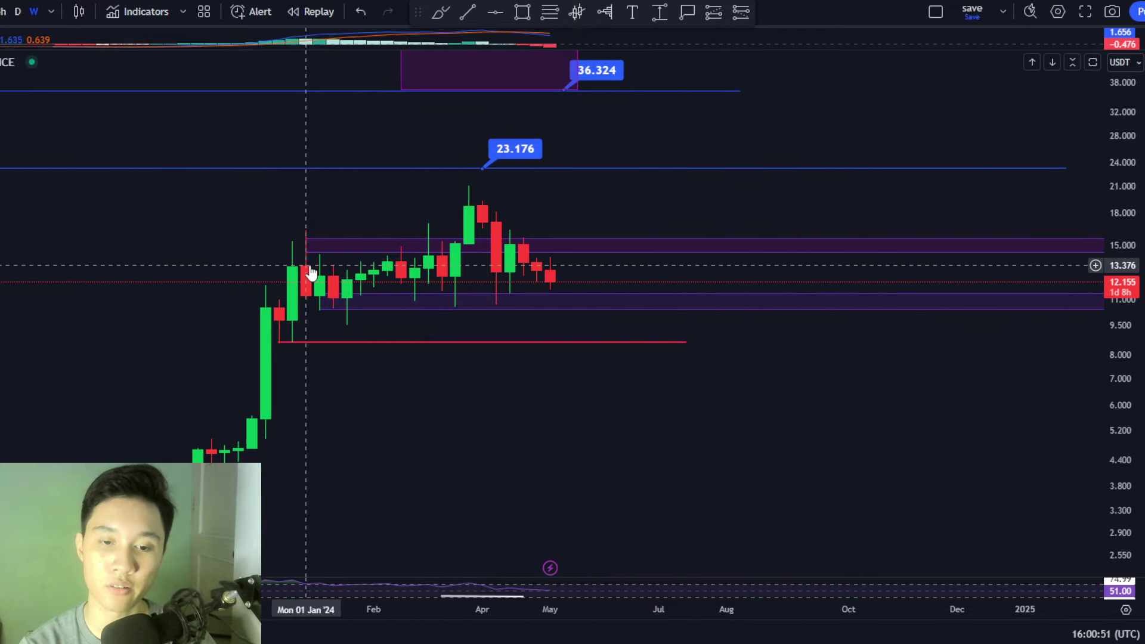
drag(310, 271, 269, 274)
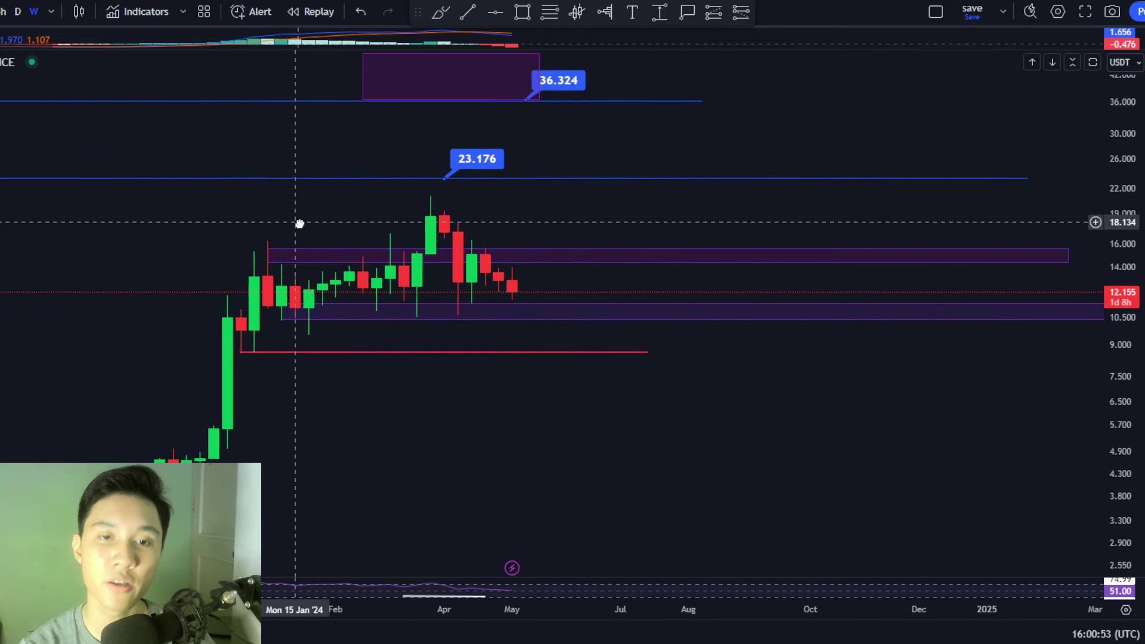
mouse_move(255, 314)
mouse_down()
mouse_move(263, 289)
mouse_move(332, 271)
mouse_move(358, 307)
mouse_move(380, 264)
mouse_move(567, 277)
mouse_up()
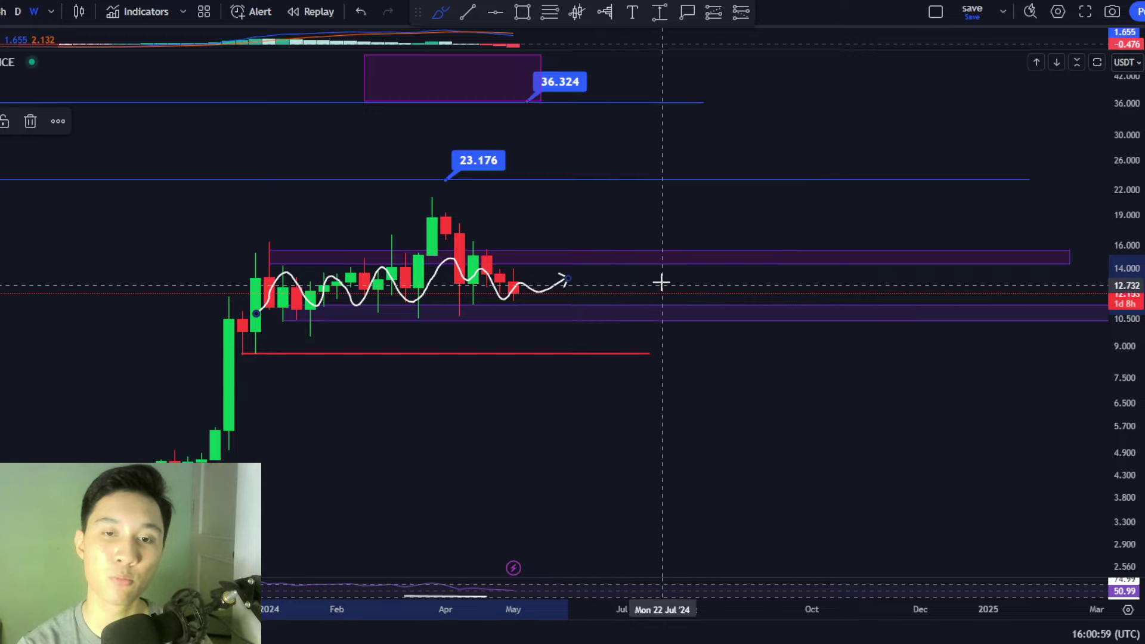
key(ctrl+z)
mouse_move(298, 311)
mouse_down()
mouse_move(365, 292)
mouse_move(409, 258)
mouse_move(513, 258)
mouse_move(603, 285)
mouse_move(622, 268)
mouse_up()
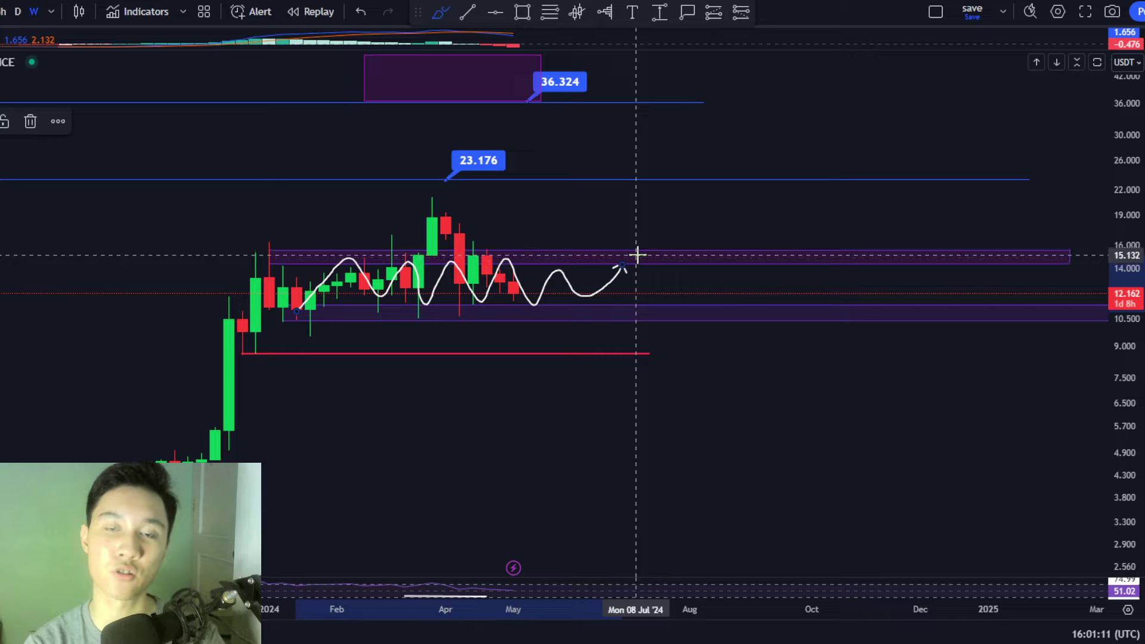
key(ctrl+z)
Brush a stroke from the recent weekly candles to just below the upper purple zone and undo it.
scroll(402, 309, up, 2)
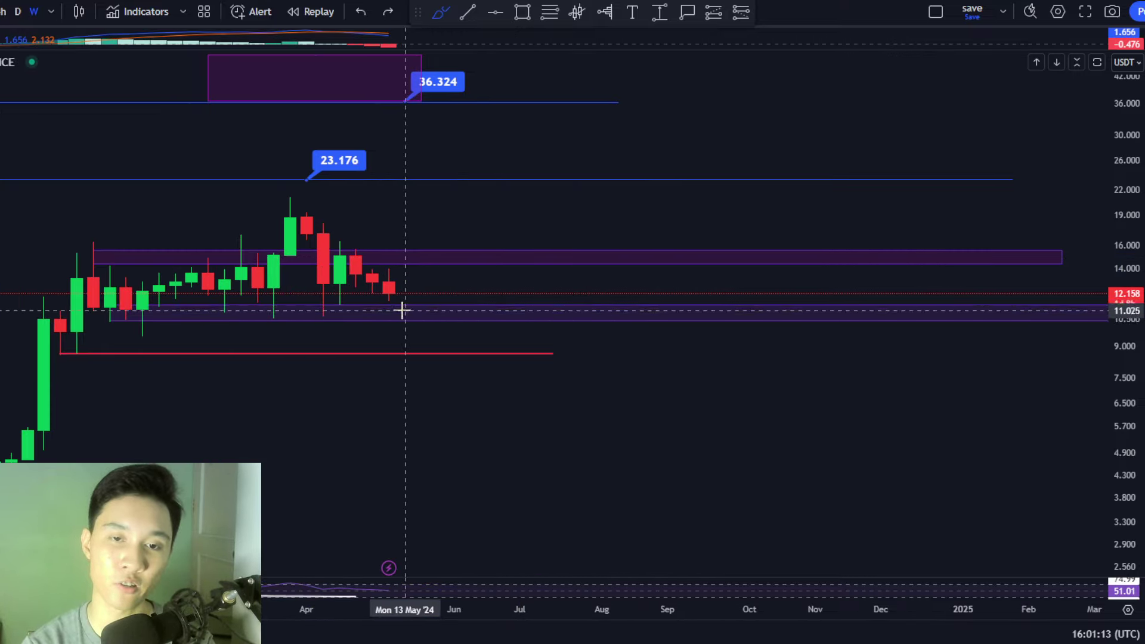
mouse_move(358, 266)
mouse_down()
mouse_move(440, 308)
mouse_move(535, 309)
mouse_move(568, 270)
mouse_up()
key(ctrl+z)
Place price labels at 10.756 in the lower purple zone and 15.447 on the upper zone, and undo both.
click(687, 13)
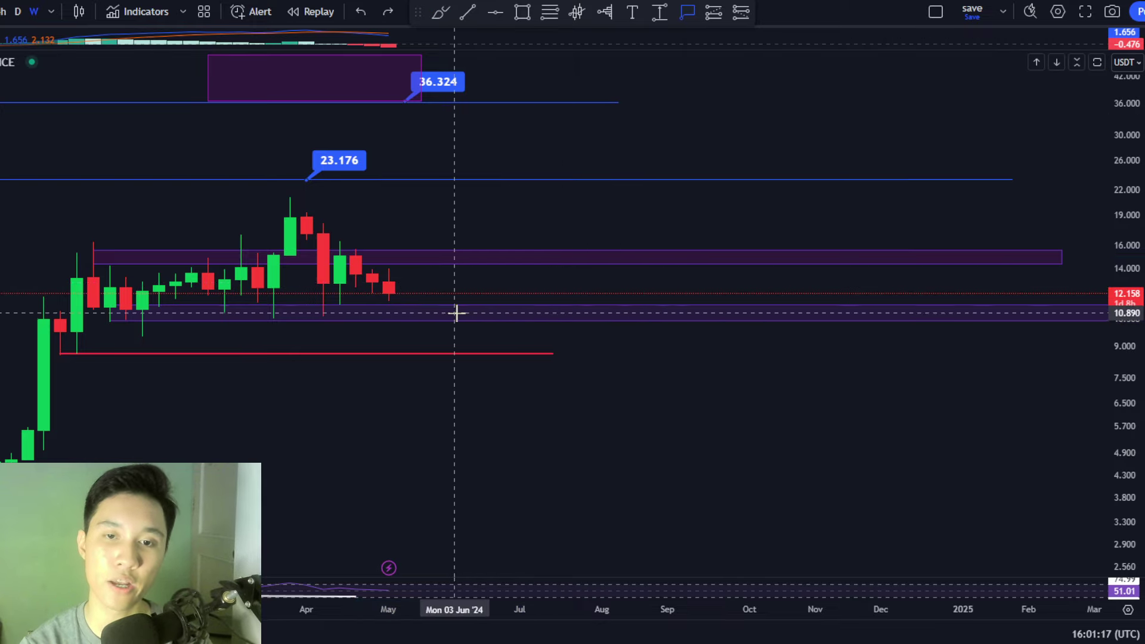
click(454, 314)
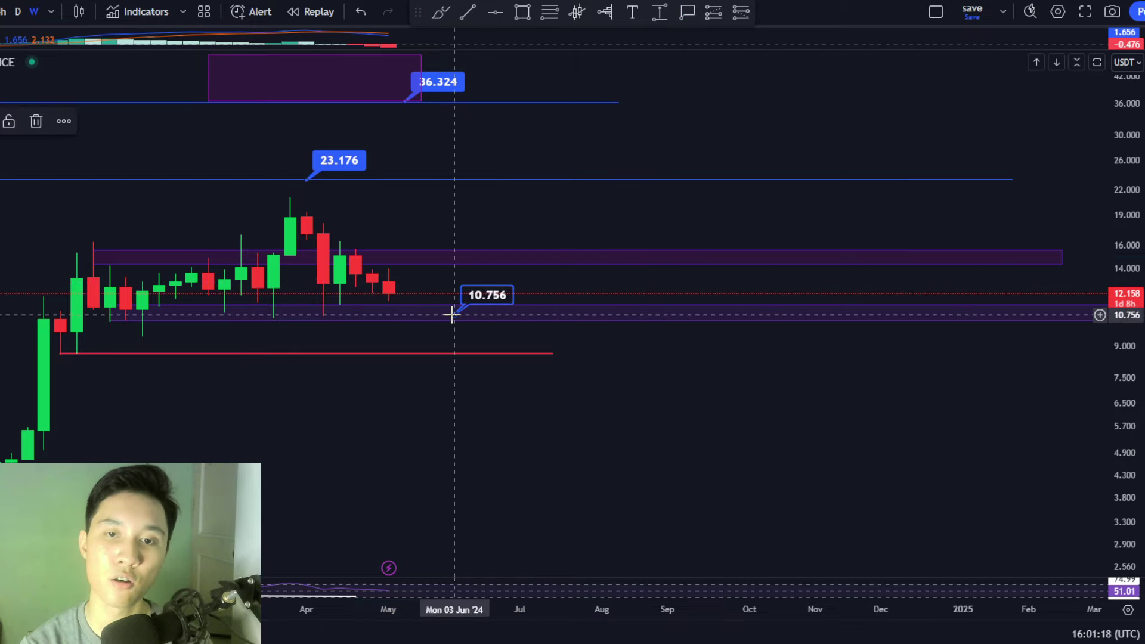
click(471, 251)
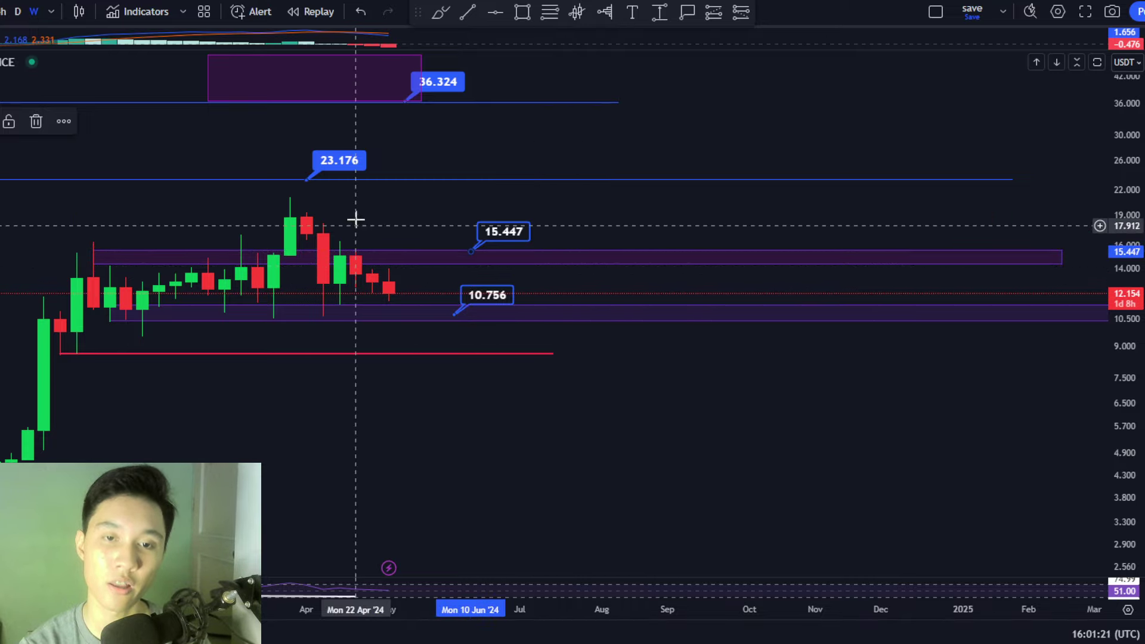
key(ctrl+z)
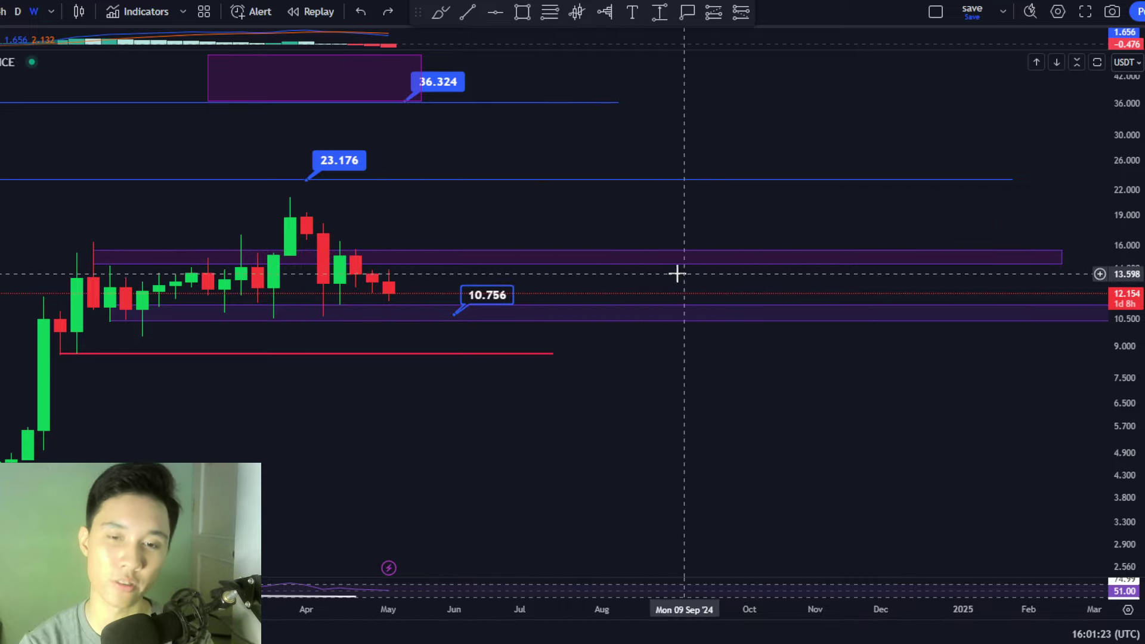
key(ctrl+z)
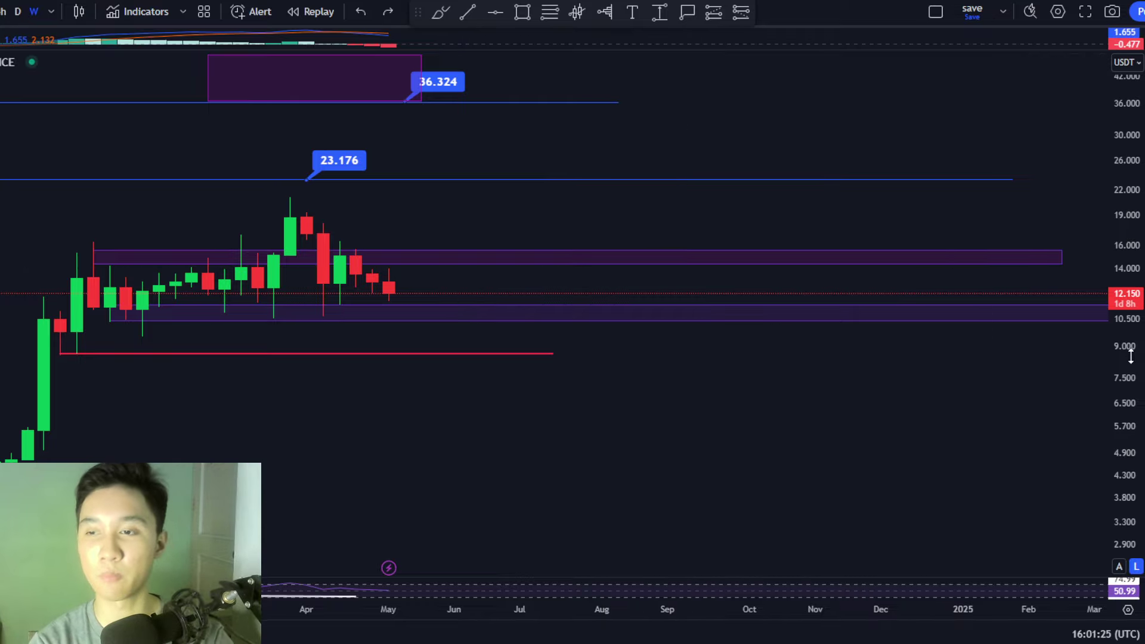
Sketch a rising path from the latest weekly candle to about 17, circle the breakout above the upper purple zone, and undo both.
drag(1140, 239, 1099, 197)
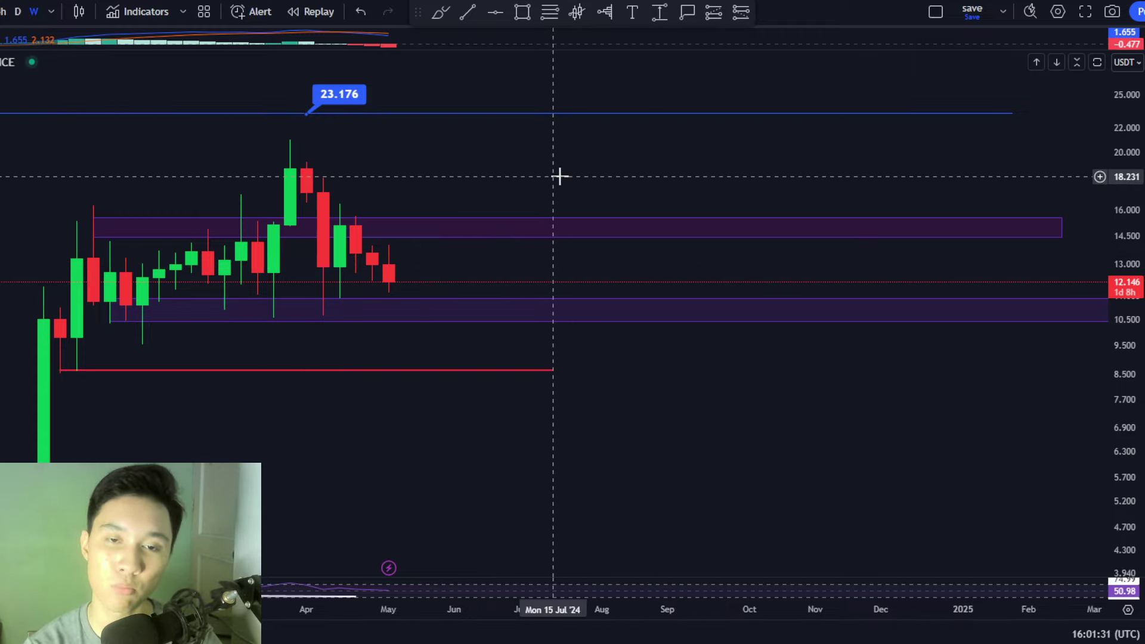
drag(545, 171, 529, 189)
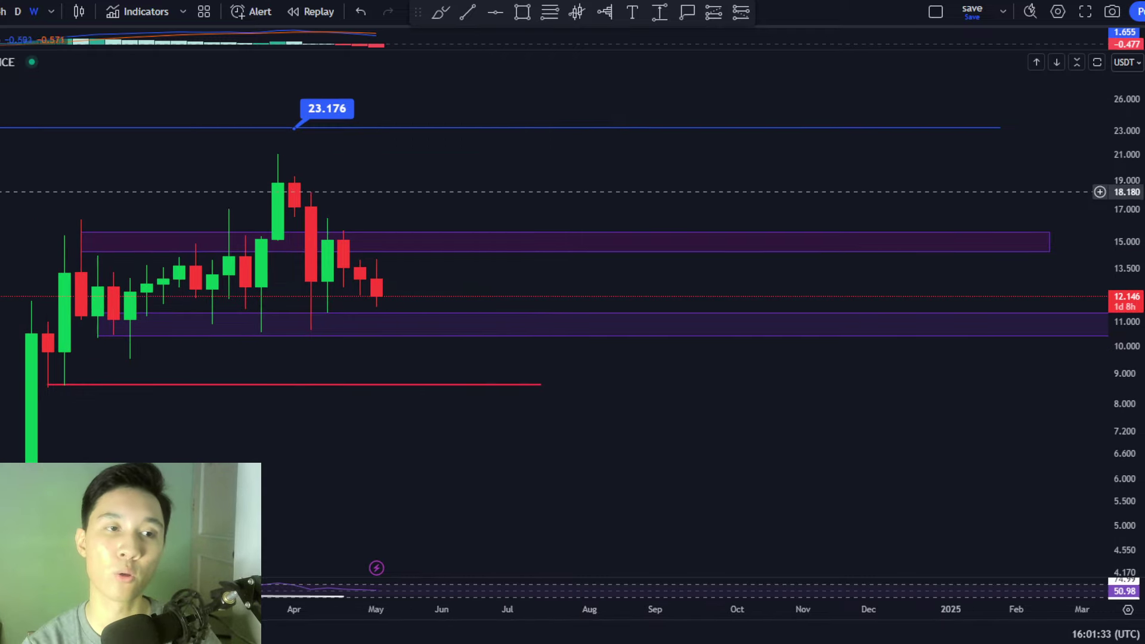
click(441, 12)
drag(379, 295, 446, 209)
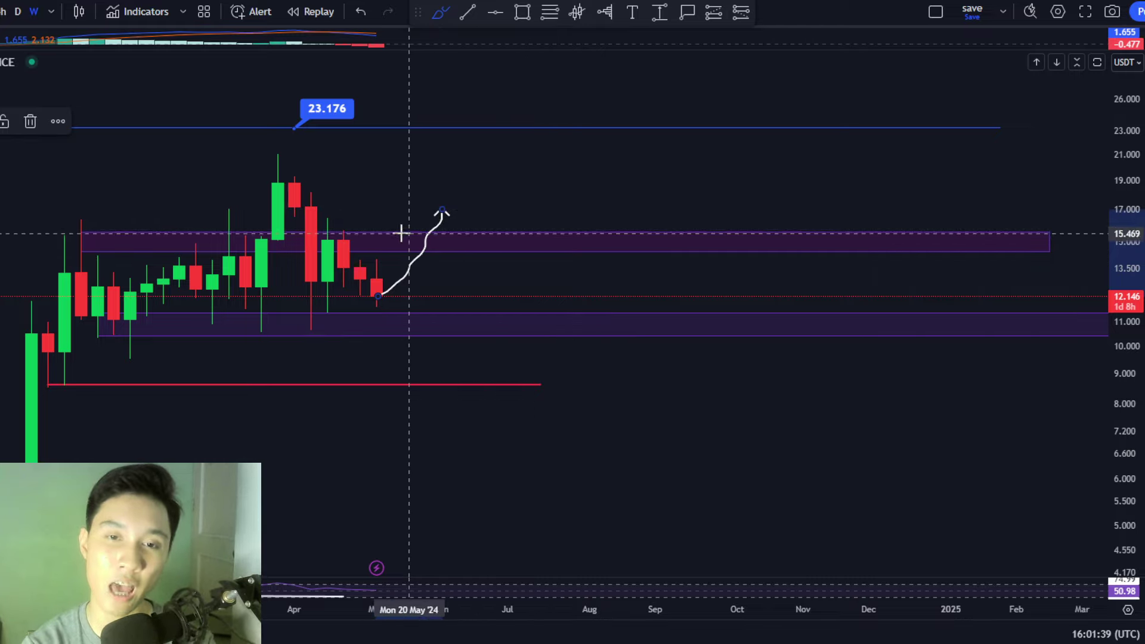
mouse_move(401, 233)
mouse_down()
mouse_move(457, 185)
mouse_move(409, 203)
mouse_move(486, 242)
mouse_move(421, 256)
mouse_move(491, 238)
mouse_move(489, 177)
mouse_up()
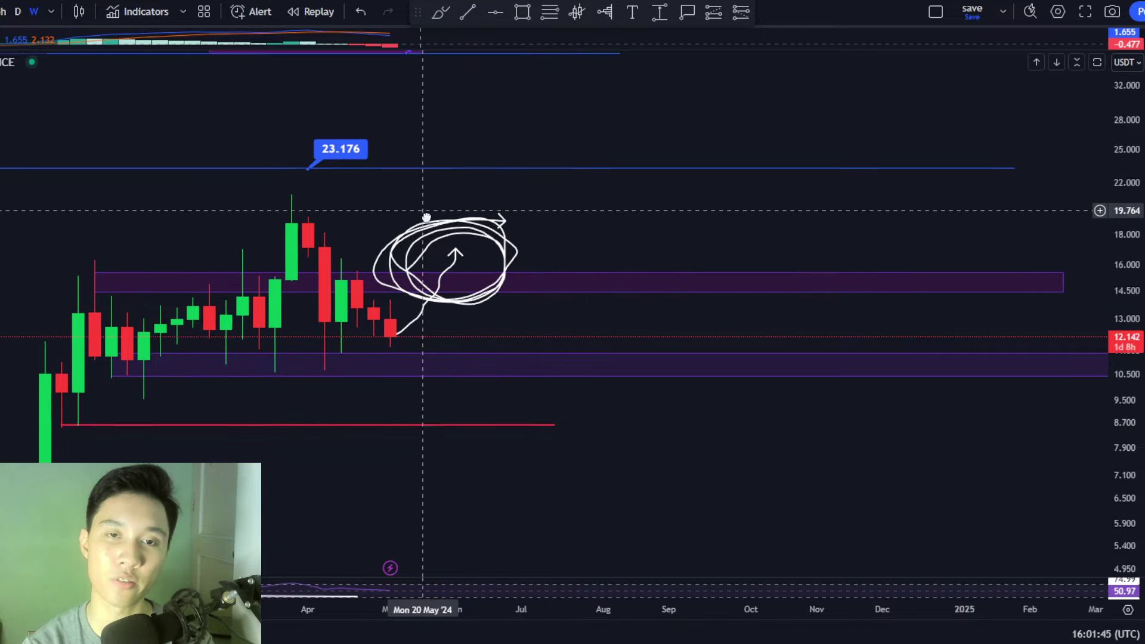
key(ctrl+z)
drag(553, 194, 569, 258)
key(ctrl+z)
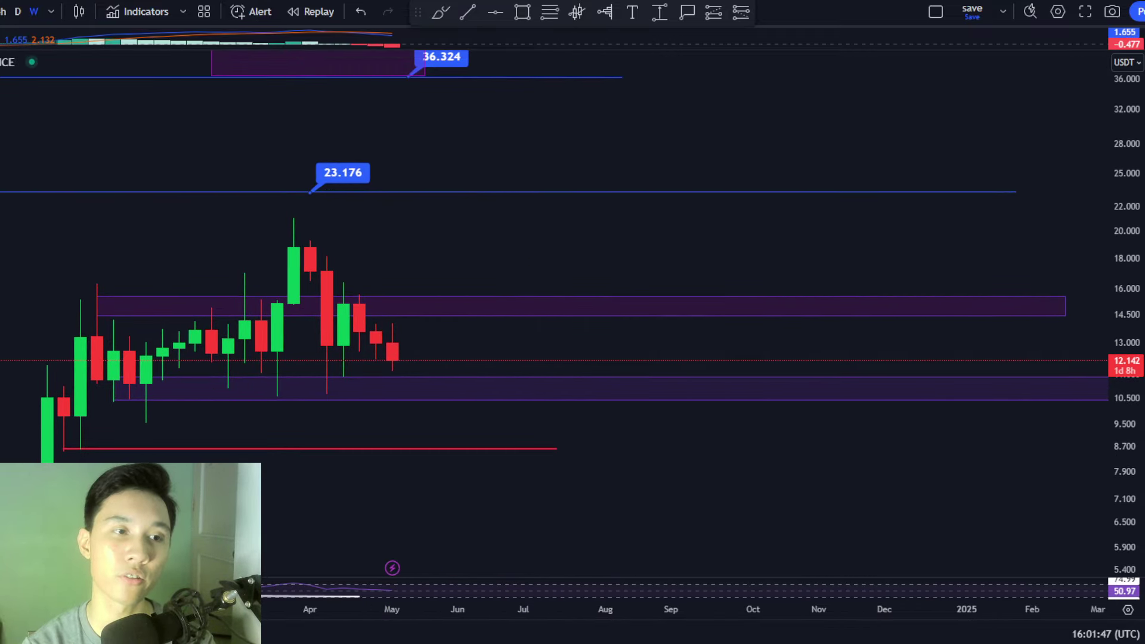
Sketch a brush path from the latest weekly candle stepping up through the upper purple zone to the 23.176 level.
click(440, 12)
drag(392, 360, 556, 192)
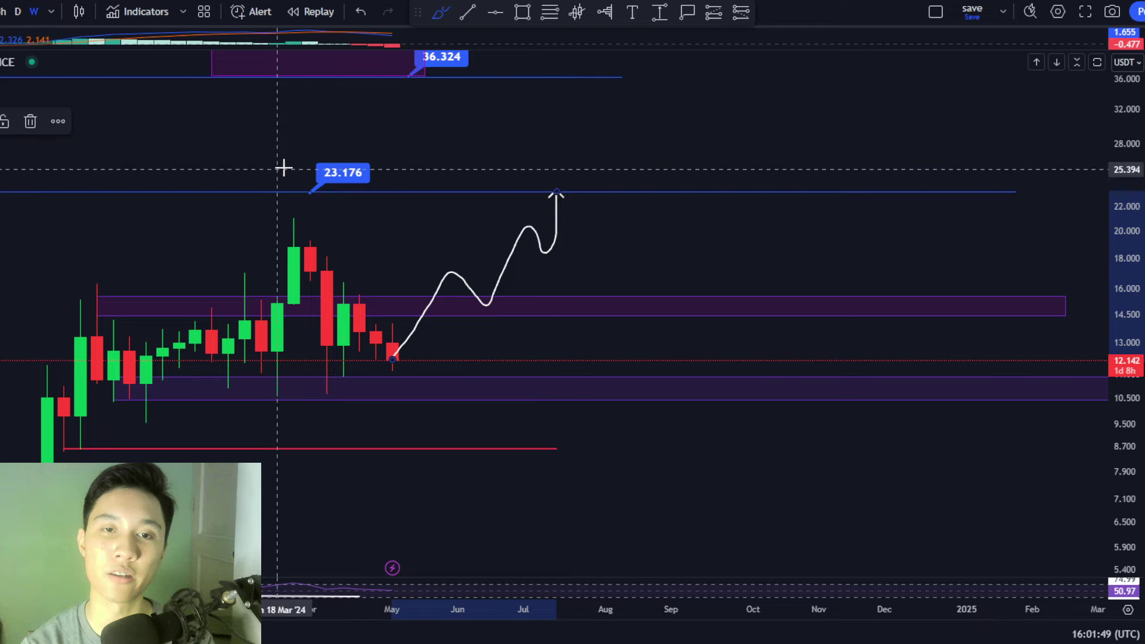
Circle the 23.176 price label and the path's retest of the upper purple zone, and undo both circles and the path.
mouse_move(281, 162)
mouse_down()
mouse_move(424, 151)
mouse_move(441, 164)
mouse_up()
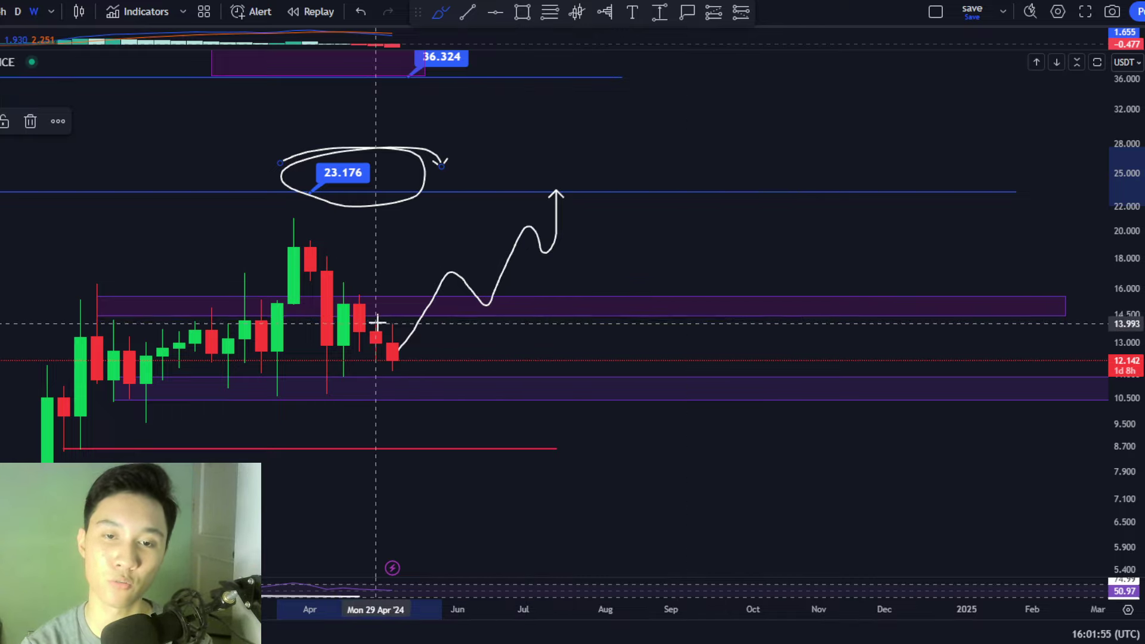
mouse_move(457, 307)
mouse_down()
mouse_move(512, 289)
mouse_move(467, 316)
mouse_move(523, 303)
mouse_up()
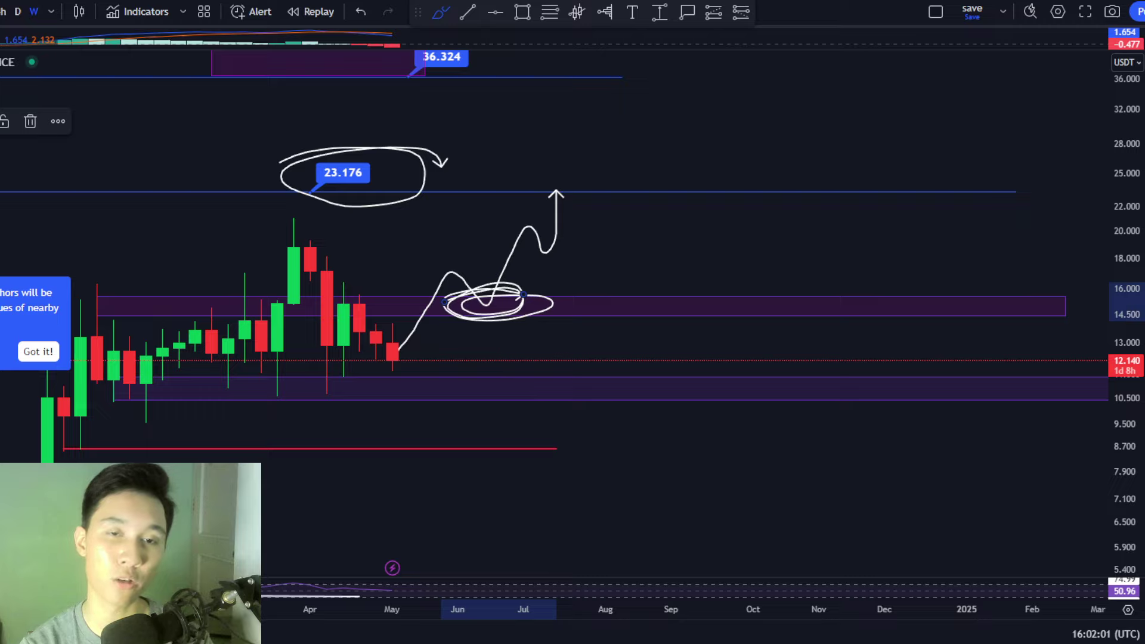
key(ctrl+z)
key(ctrl+z)
key(ctrl+z)
key(Escape)
Examine the higher price targets labelled 36.324, 54.120 and 81.269 above the 23.176 level on the weekly chart.
drag(509, 143, 445, 316)
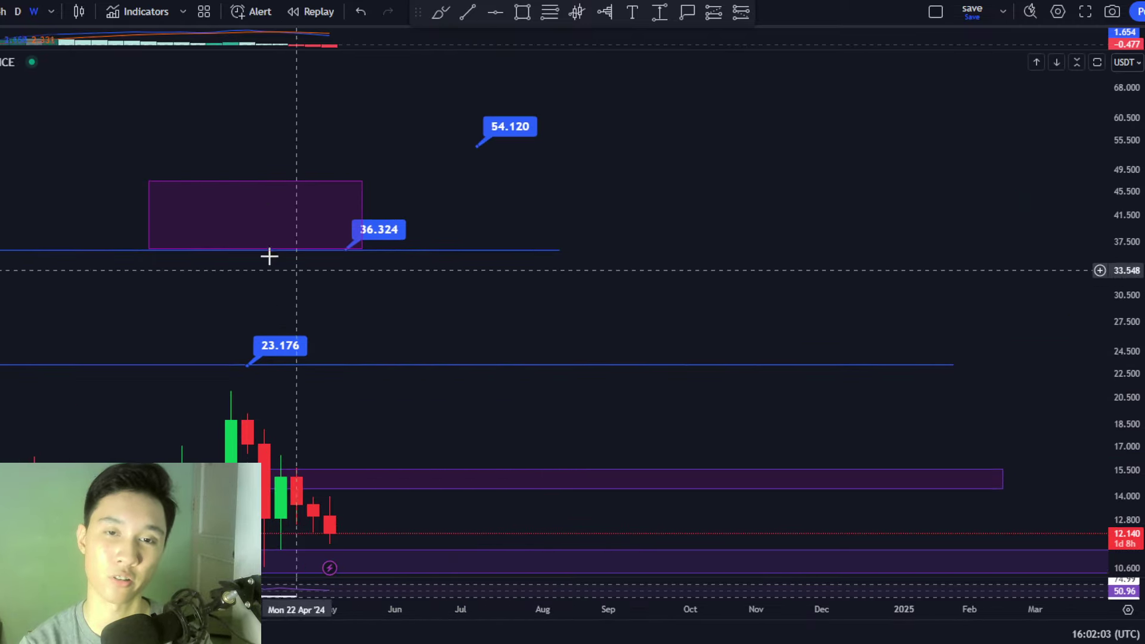
drag(577, 229, 570, 360)
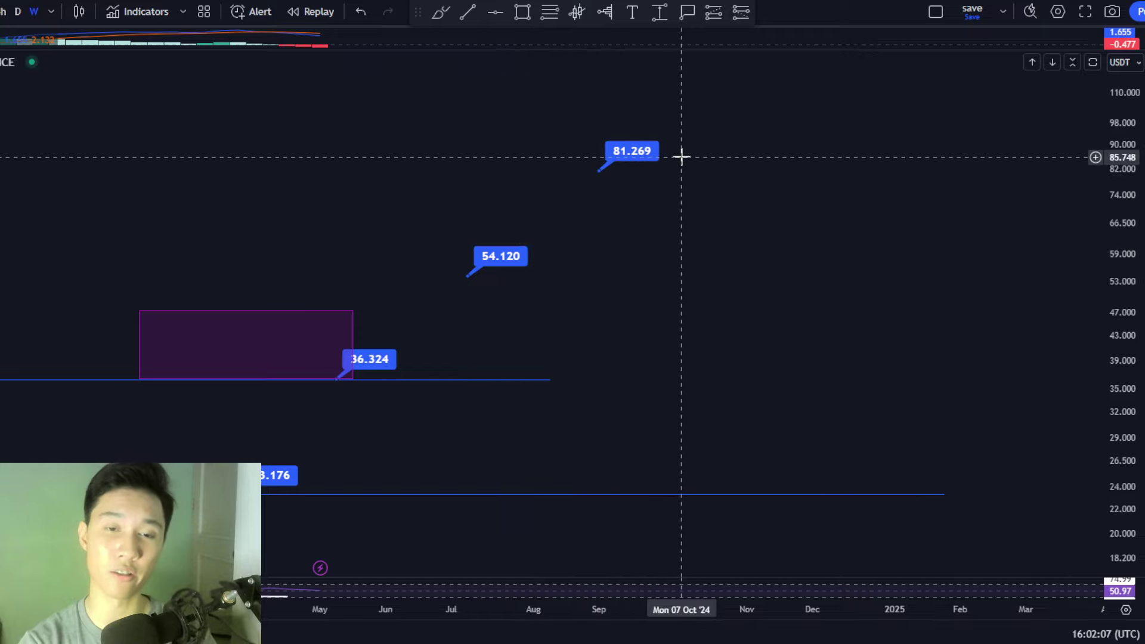
drag(659, 403, 780, 315)
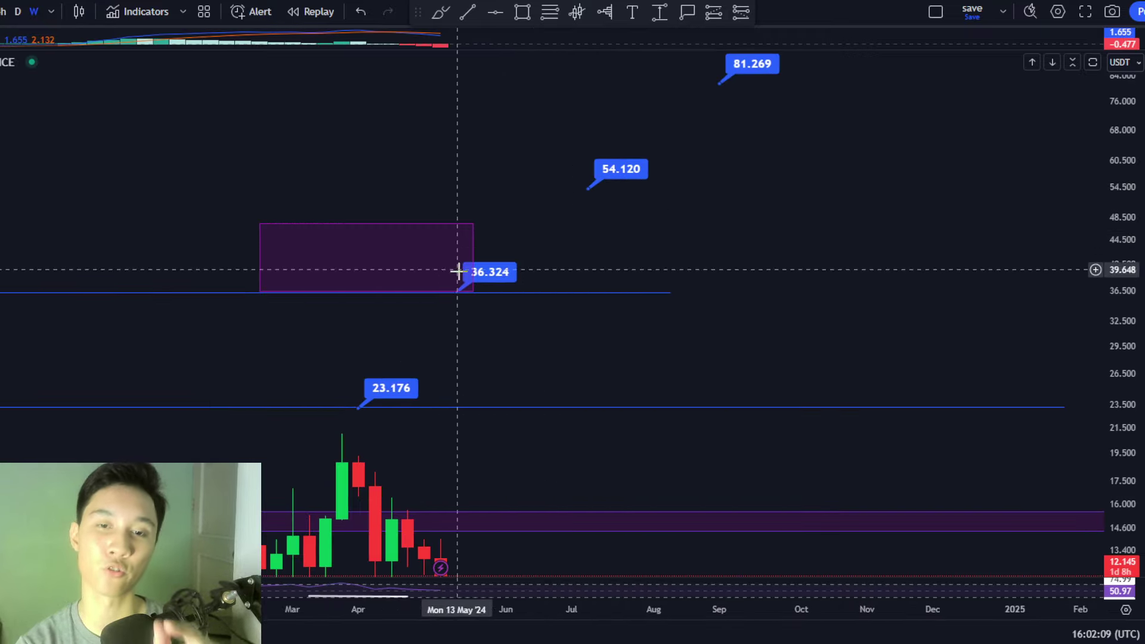
Reset the chart view, inspect the recent weekly candles around the purple zones, and switch to the daily timeframe.
right_click(827, 191)
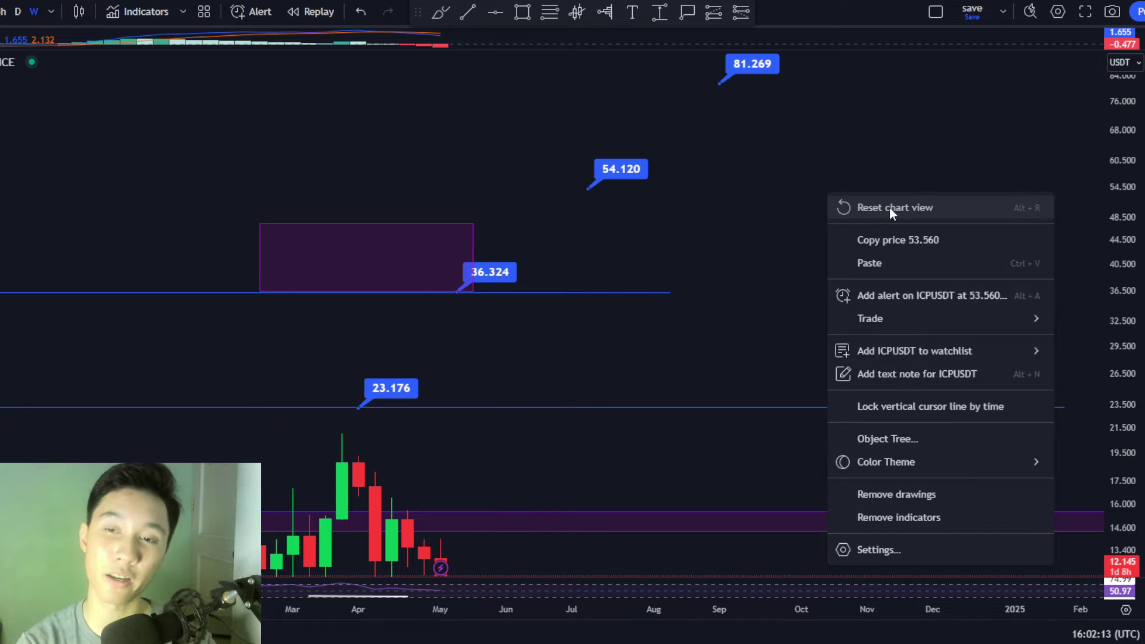
click(889, 206)
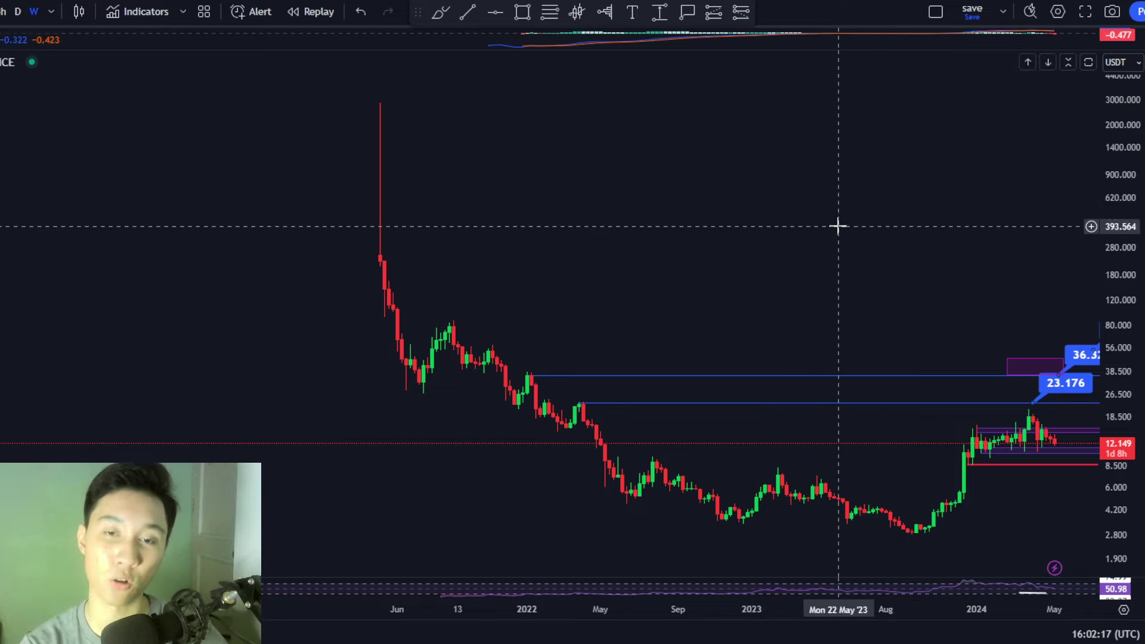
scroll(835, 227, up, 5)
drag(578, 182, 560, 179)
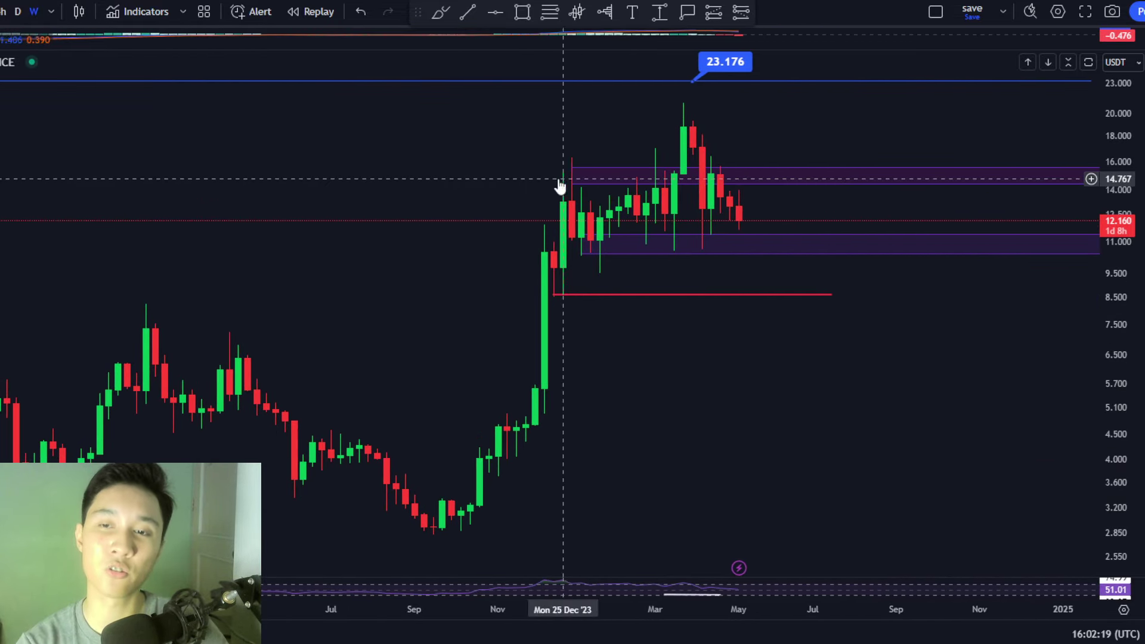
click(18, 12)
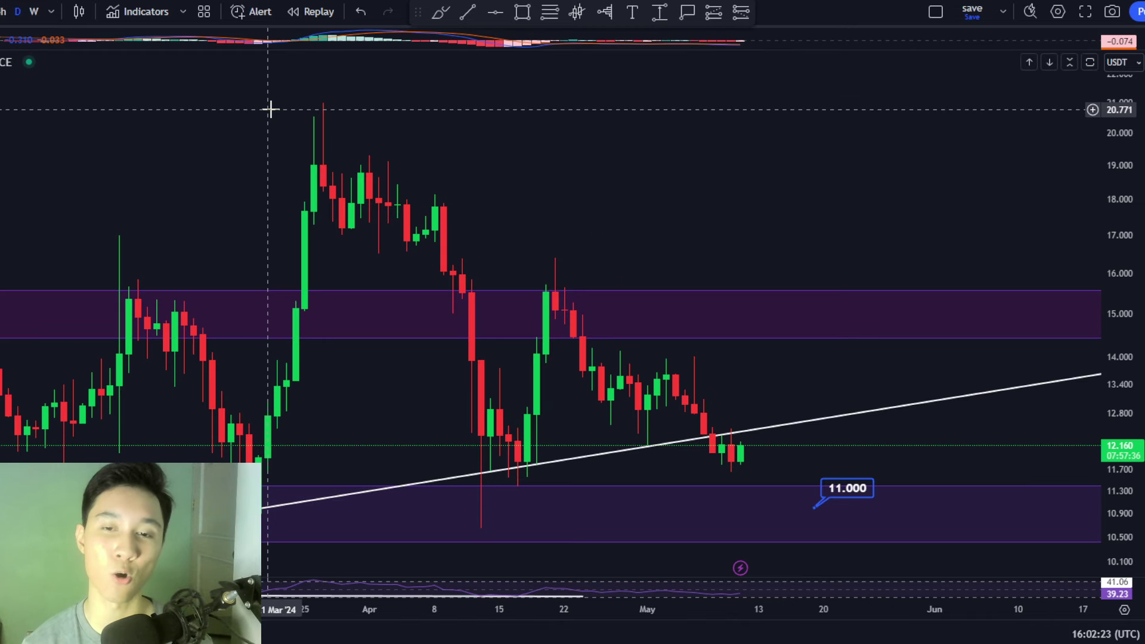